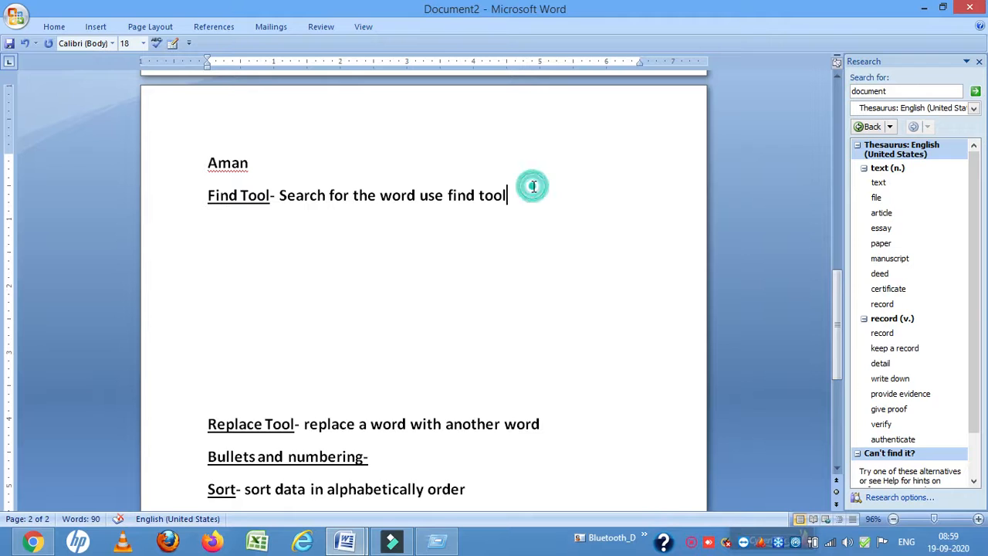
Append "--Home Tab" to the Find Tool line and find the person's name above it with the Find tool
type("Tab")
left_click(52, 26)
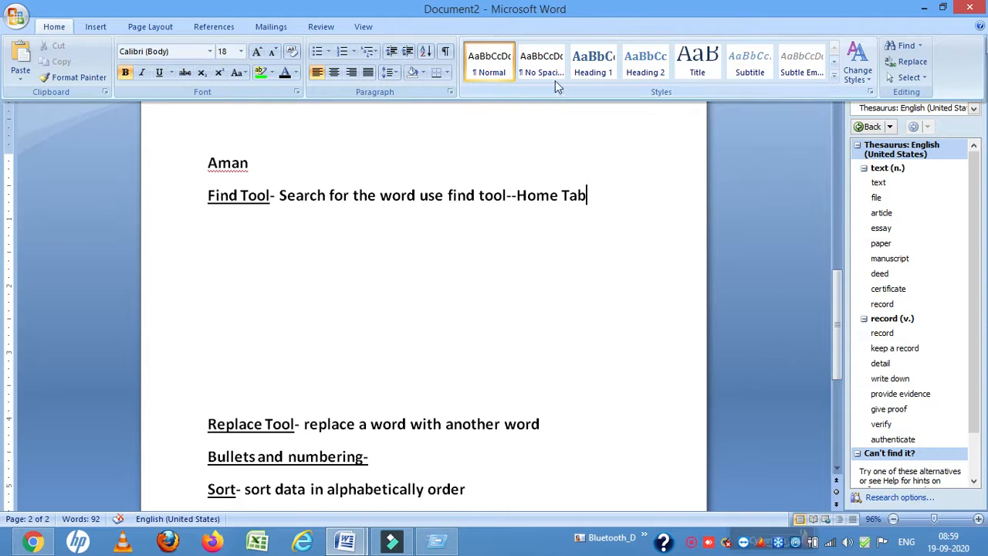
left_click(899, 48)
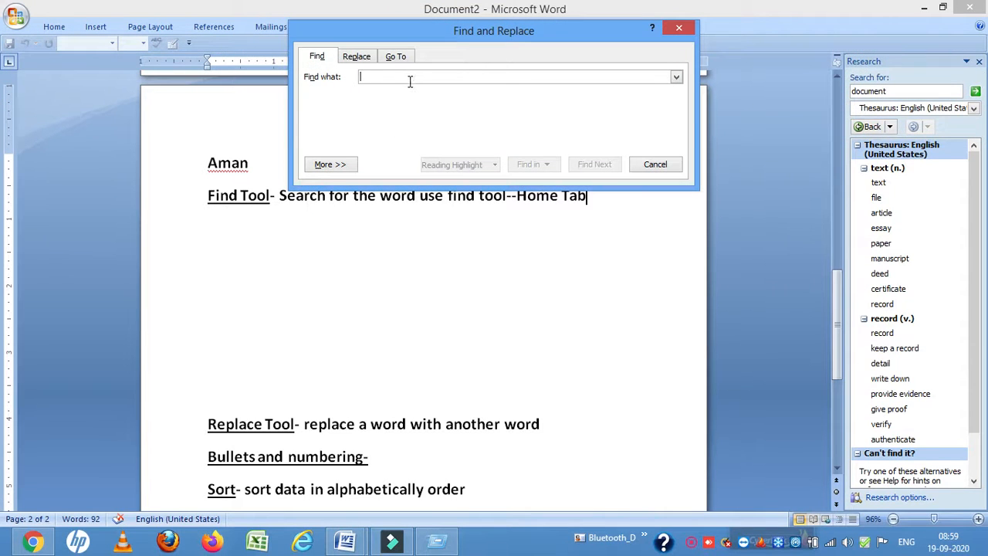
type("Aman")
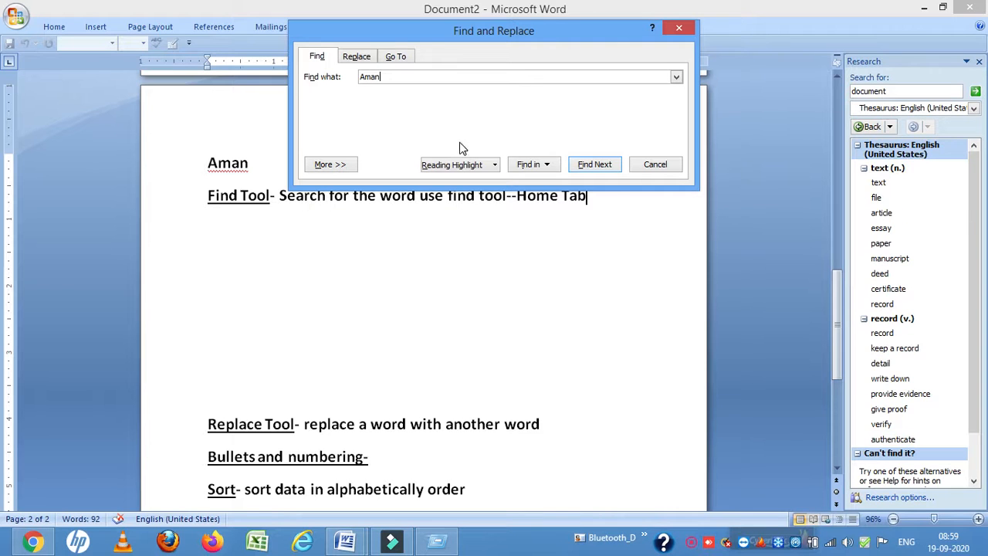
left_click(540, 164)
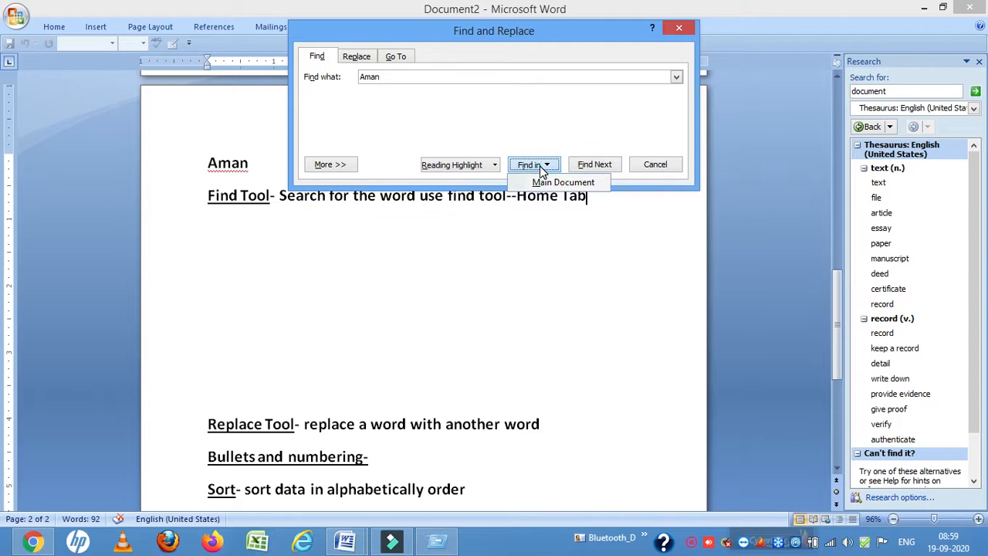
left_click(588, 168)
left_click(588, 167)
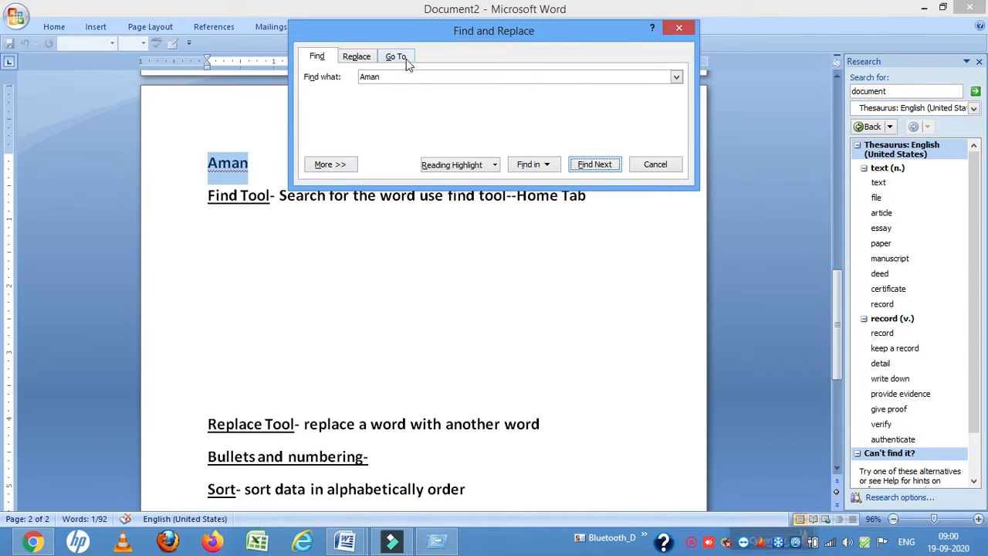
left_click_drag(440, 34, 550, 43)
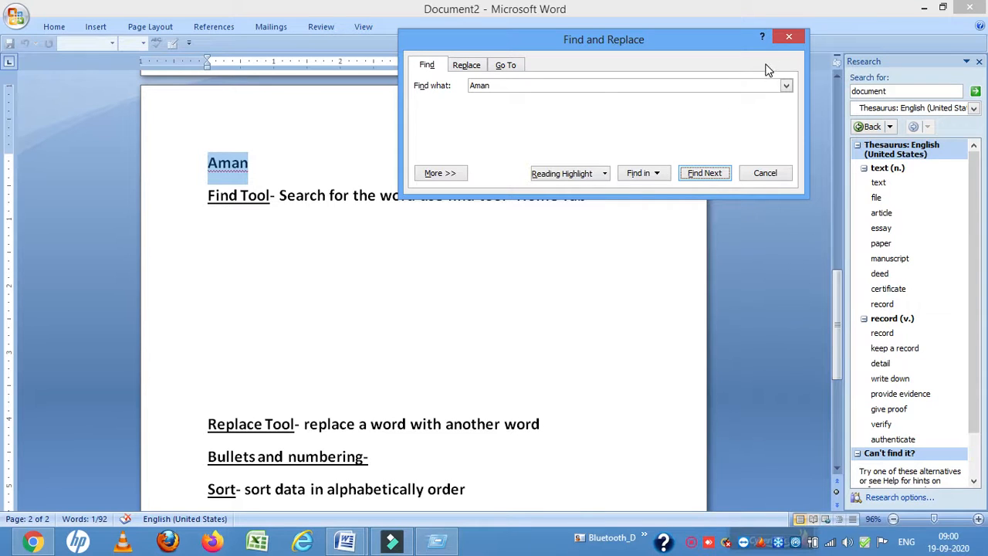
Delete the blank lines between the Find Tool and Replace Tool lines and close the Find and Replace dialog
left_click(404, 311)
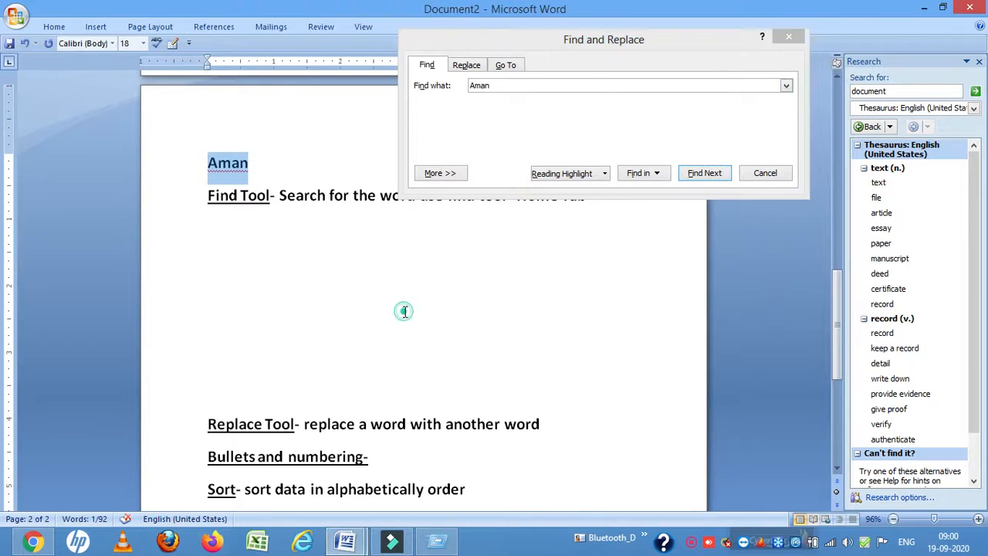
left_click(215, 231)
key("Delete")
key("Delete")
key("Delete")
key("Delete")
key("Delete")
key("Delete")
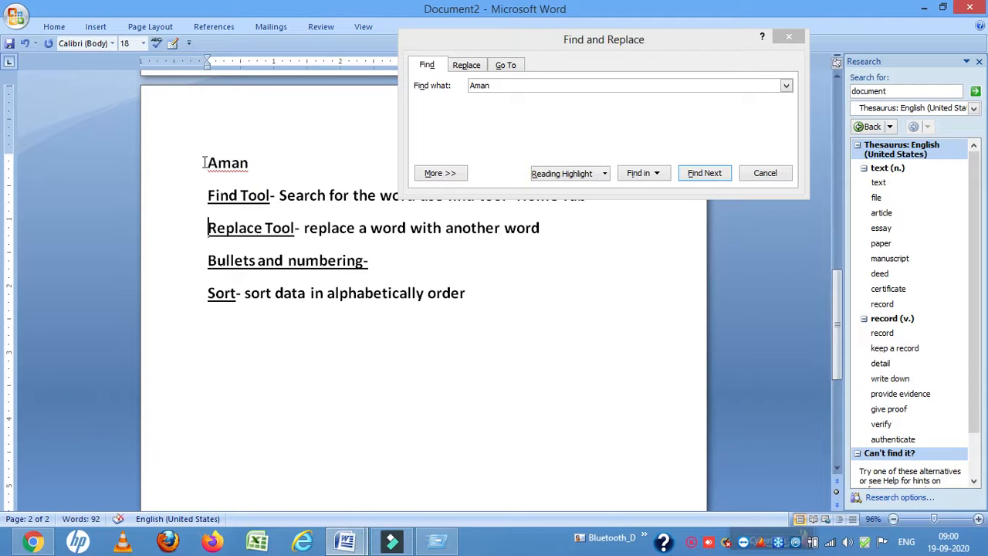
left_click_drag(204, 162, 256, 164)
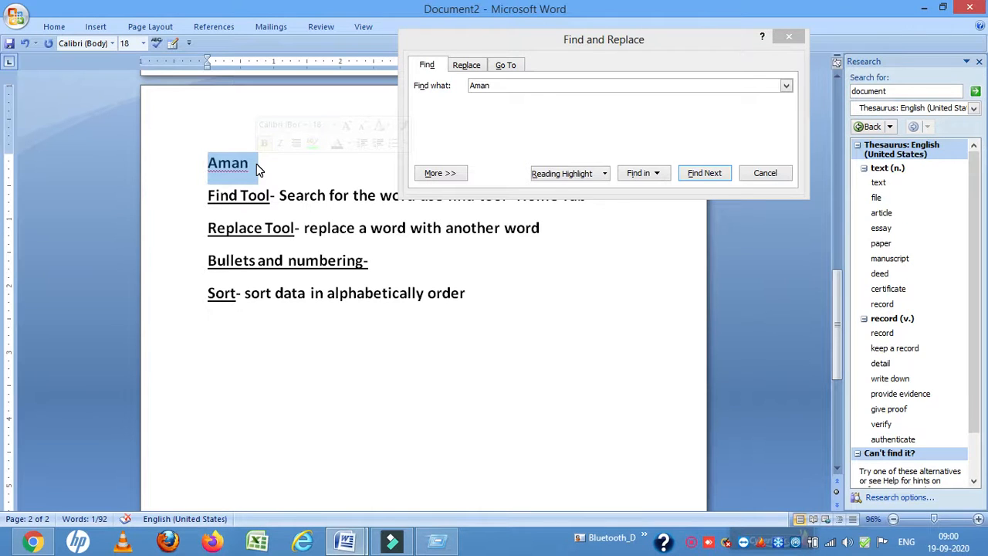
left_click(432, 121)
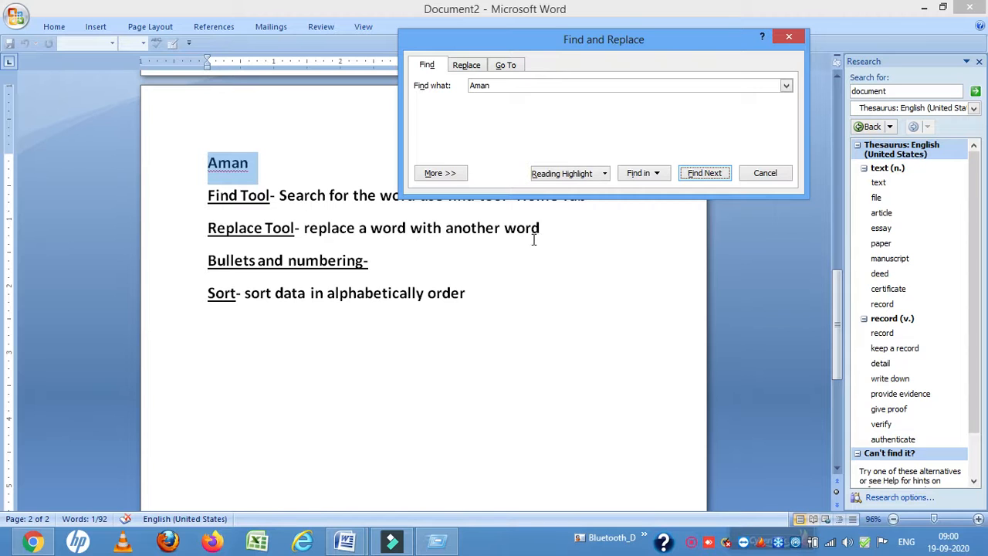
left_click(787, 37)
Append "-home Tab" to the end of the Replace Tool line
left_click(576, 230)
type("-home ")
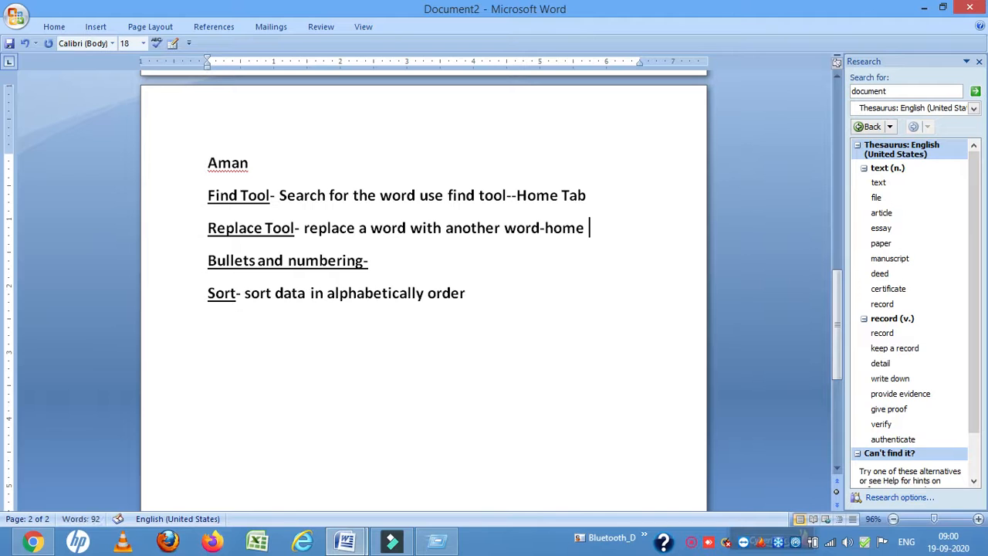
type("Tab")
Replace the person's name above the Find Tool line with another first name using Find and Replace
left_click(54, 27)
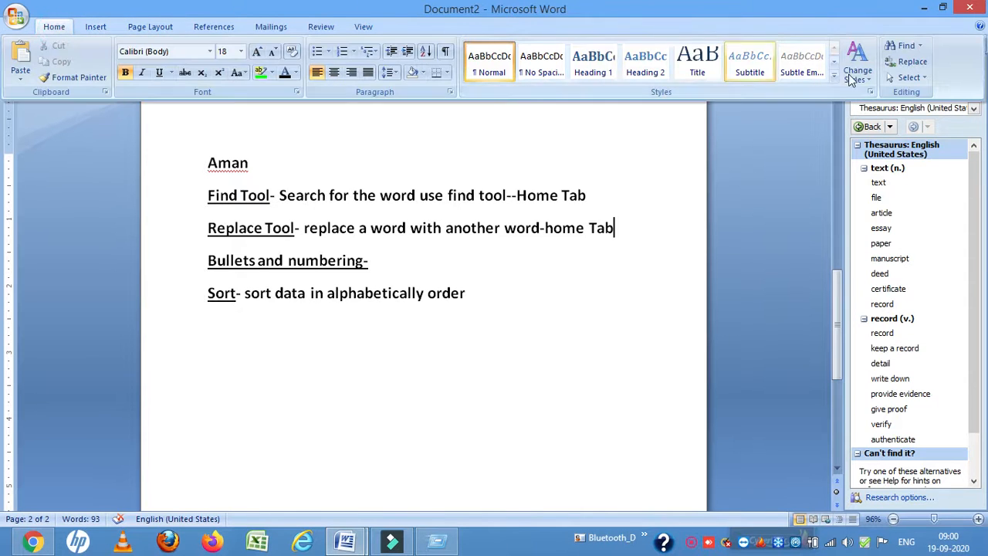
left_click(910, 62)
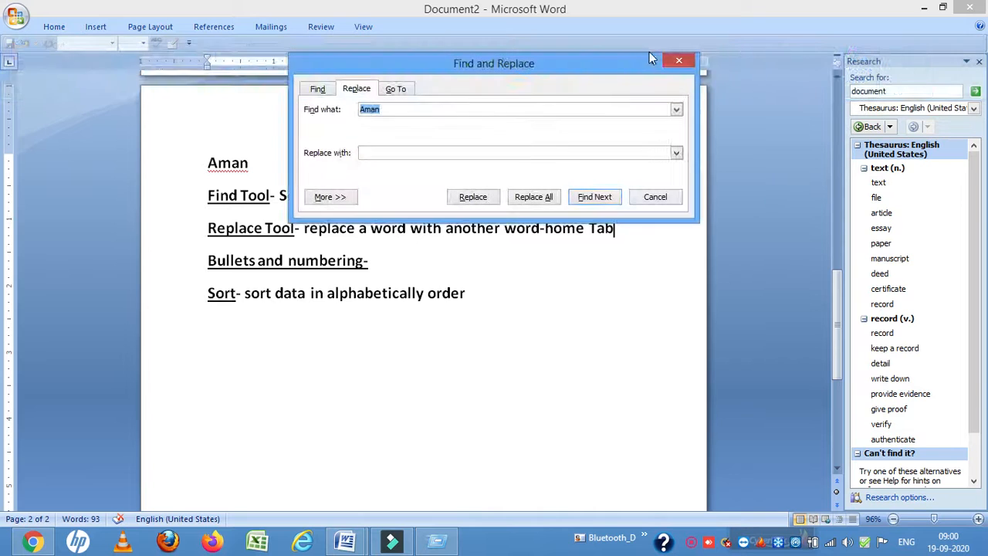
left_click_drag(439, 59, 535, 69)
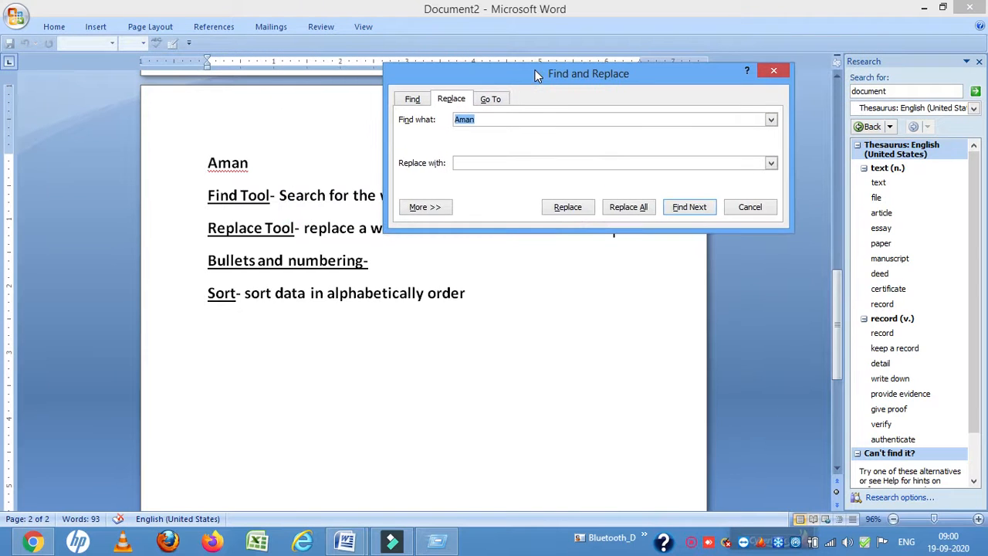
left_click(481, 119)
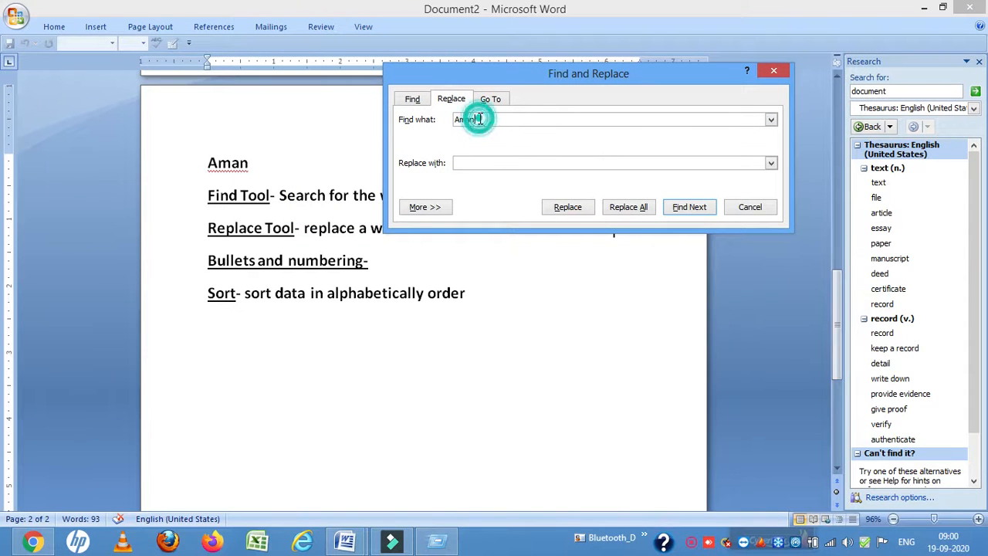
left_click(469, 164)
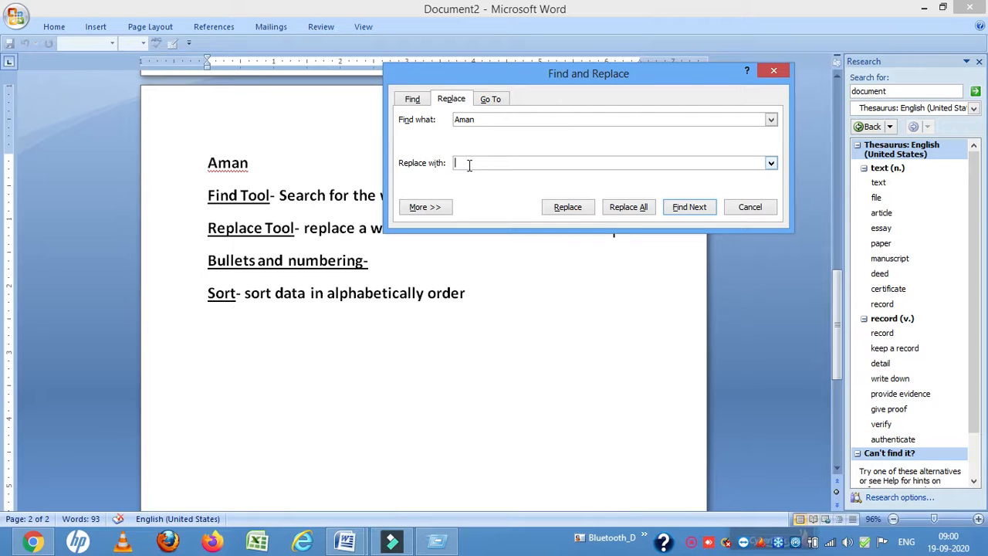
type("S")
left_click(569, 213)
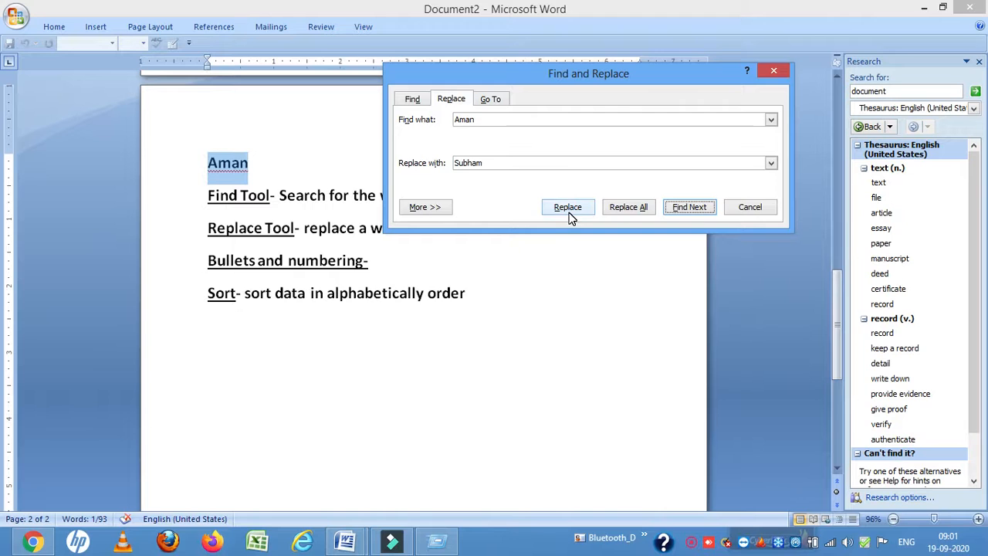
left_click(569, 213)
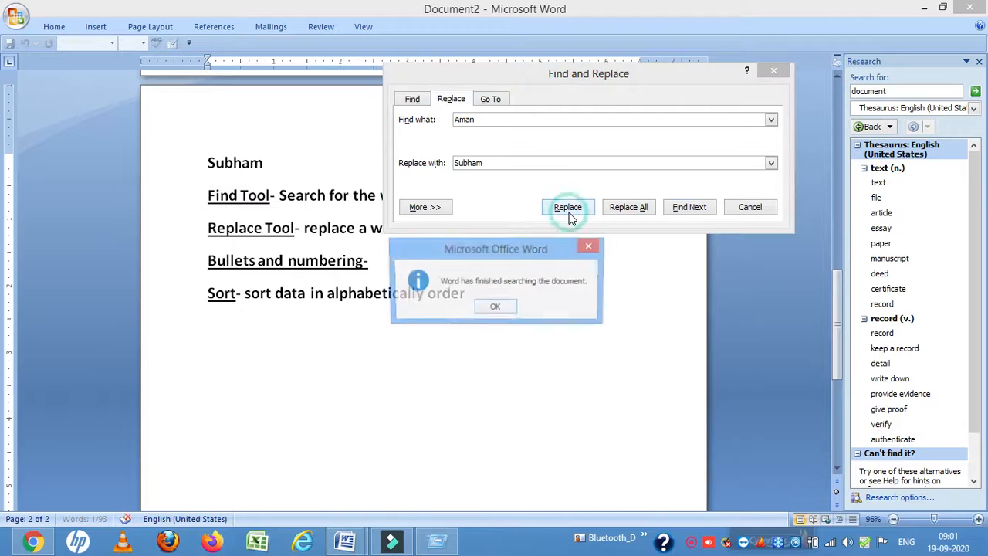
left_click(497, 307)
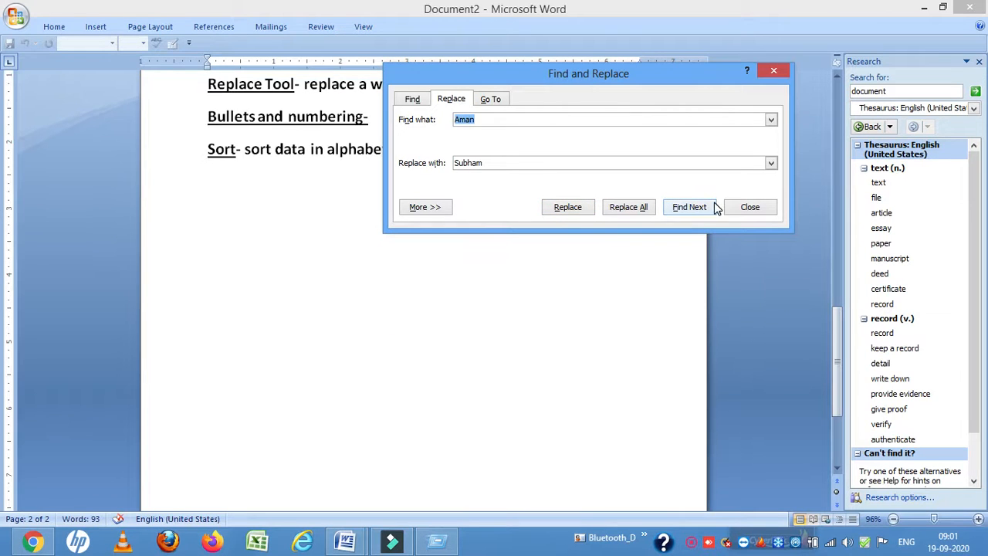
left_click(747, 210)
scroll(415, 243, "up", 5)
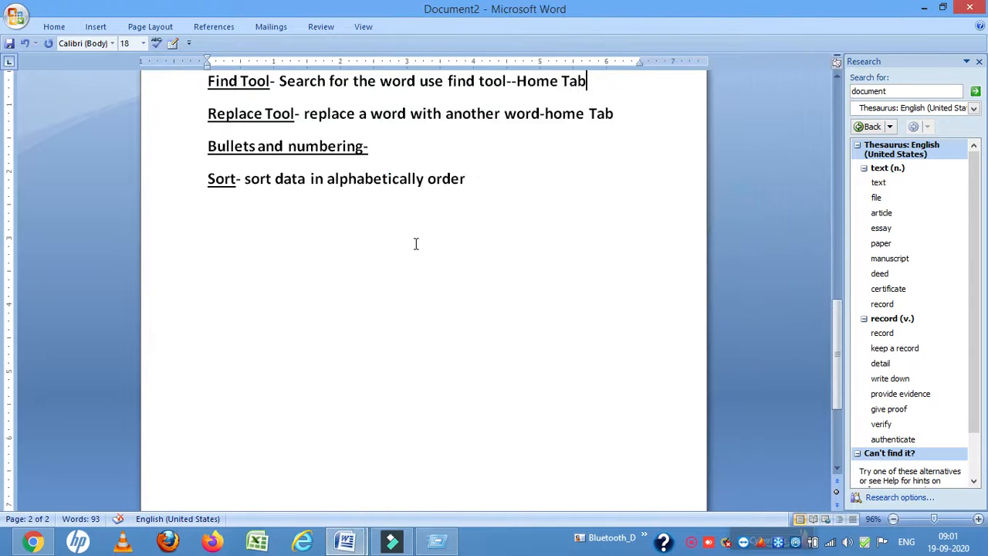
left_click_drag(204, 280, 268, 286)
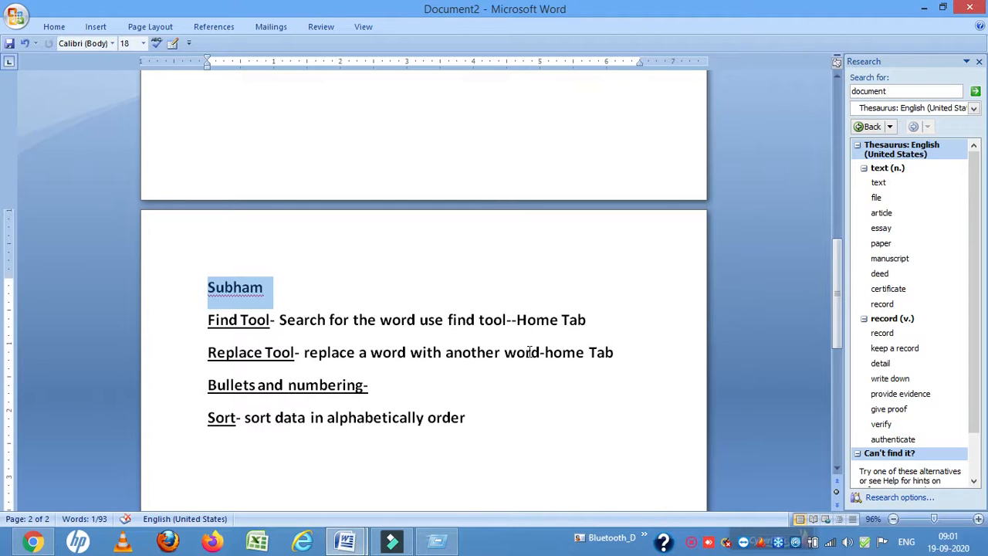
key("Down")
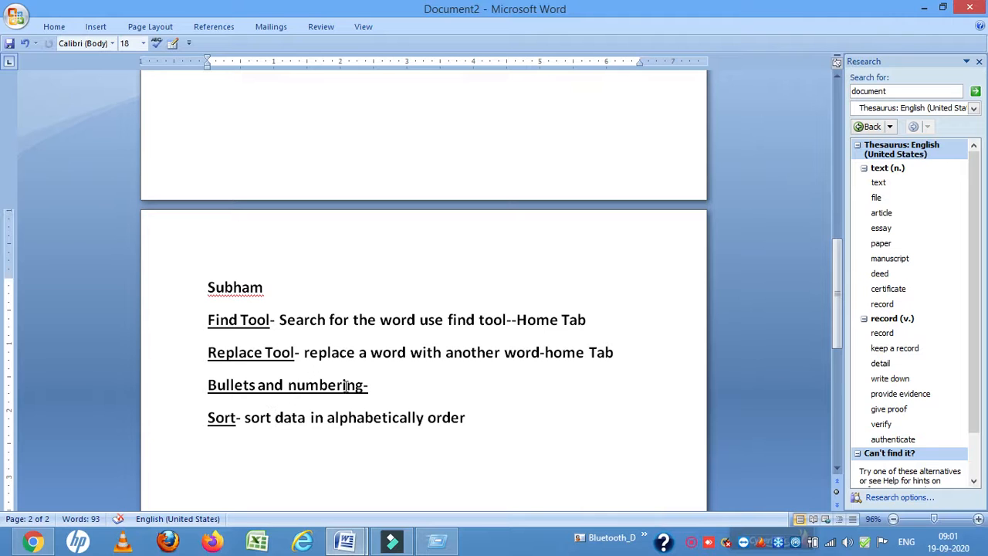
left_click(477, 406)
left_click(489, 416)
scroll(489, 417, "down", 3)
scroll(350, 170, "down", 3)
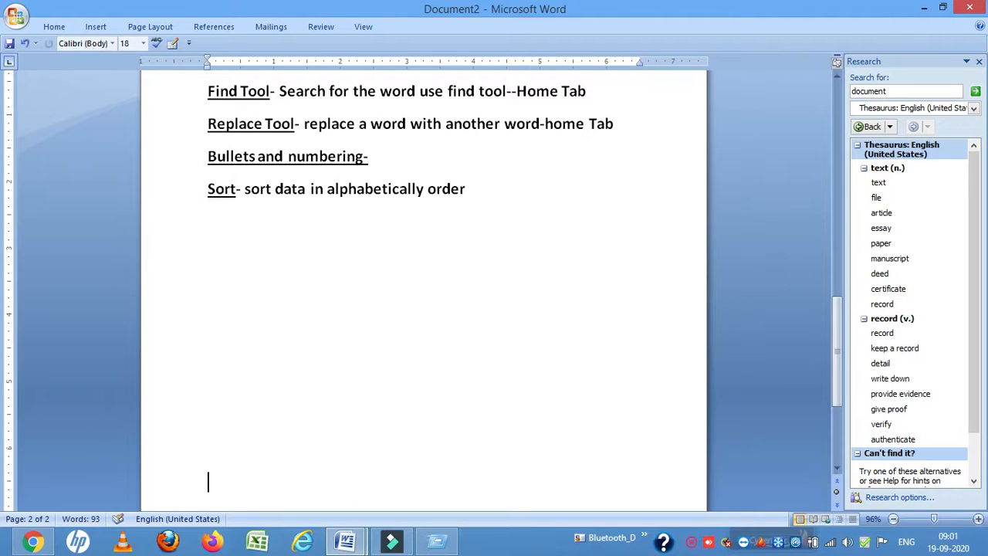
Append " Home Tab" to the end of the Bullets and numbering line
left_click_drag(207, 156, 348, 159)
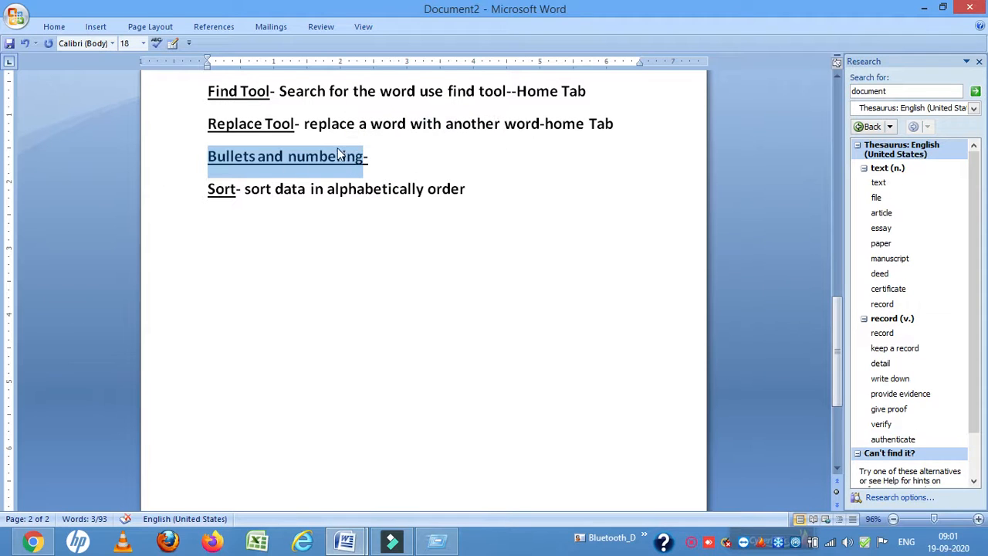
left_click(374, 167)
type("Home Tab")
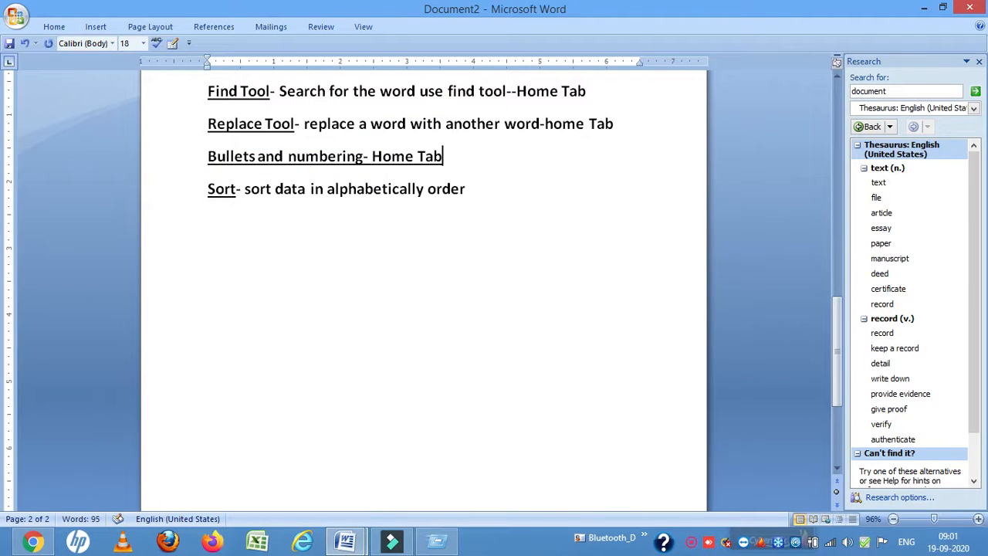
Apply 1, 2, 3 numbering to the four lines from Find Tool to Sort
left_click_drag(206, 162, 331, 165)
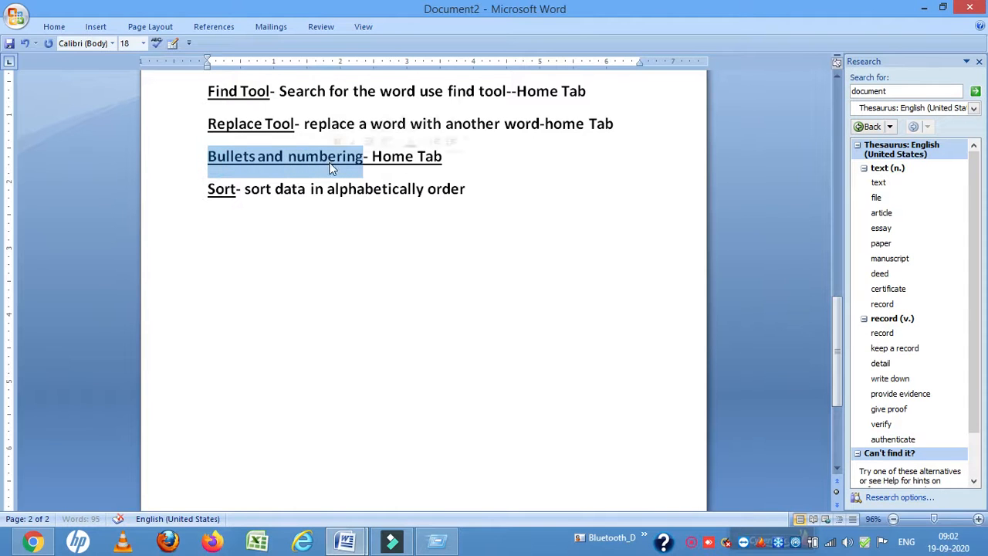
left_click(185, 88)
left_click_drag(185, 89, 404, 193)
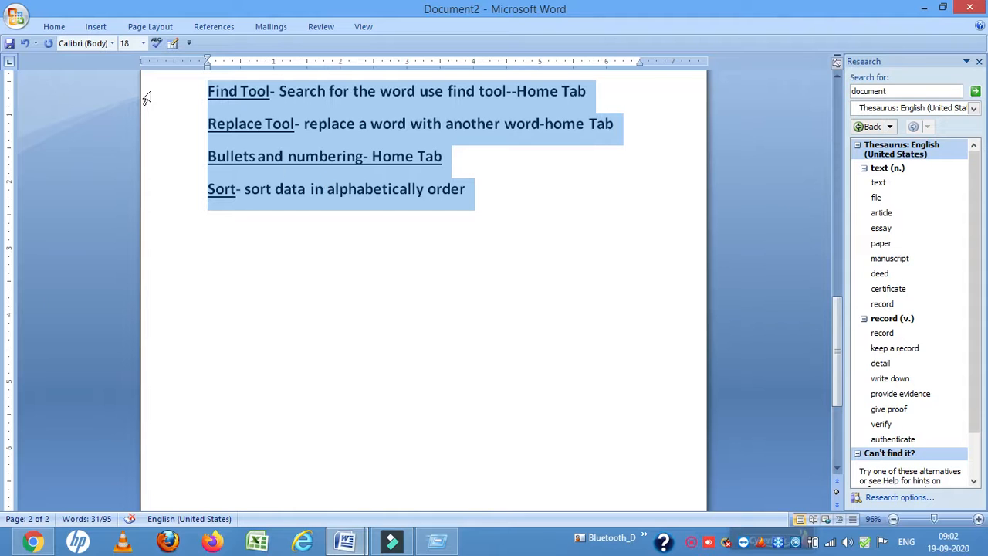
left_click(60, 27)
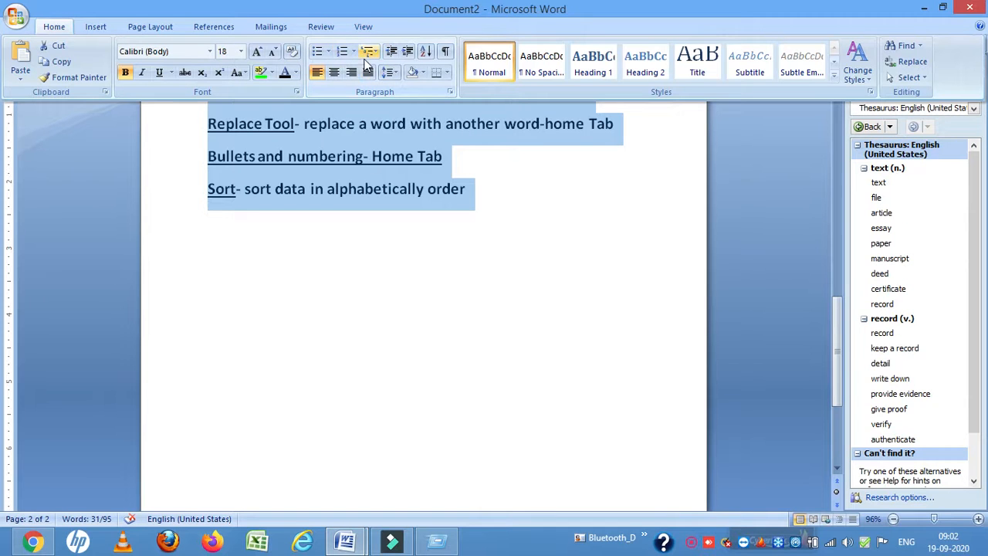
left_click(333, 55)
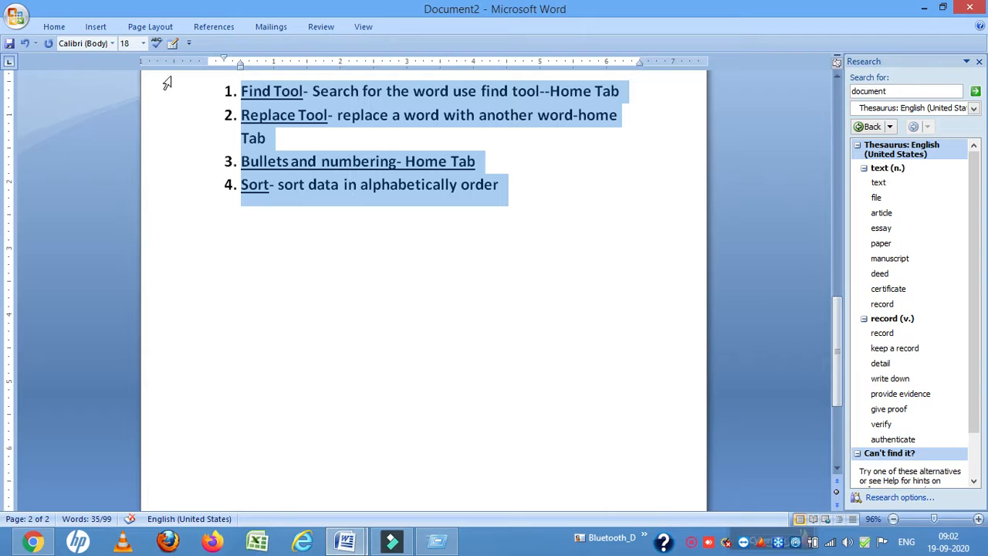
Change the four-line list to the multilevel style with four-diamond bullets
left_click(65, 30)
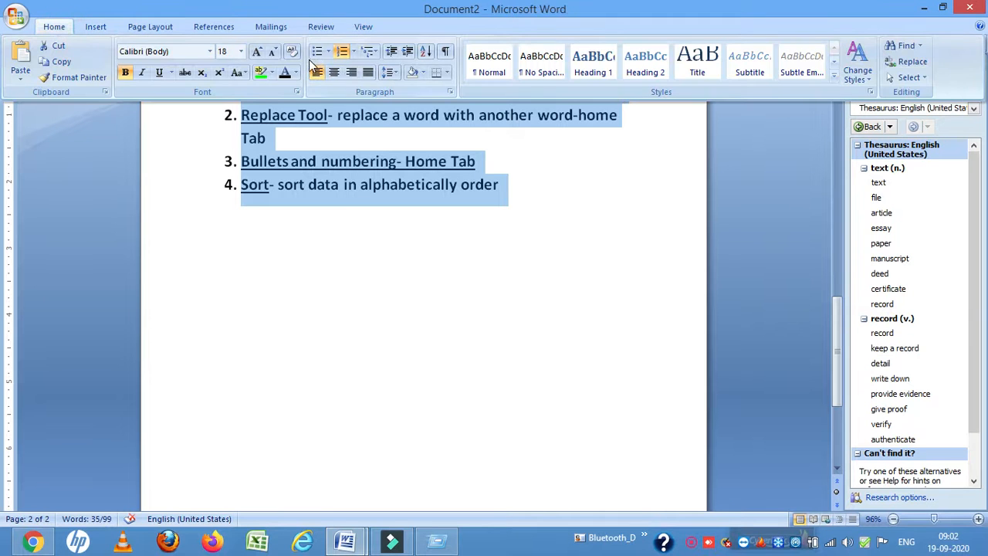
left_click(363, 53)
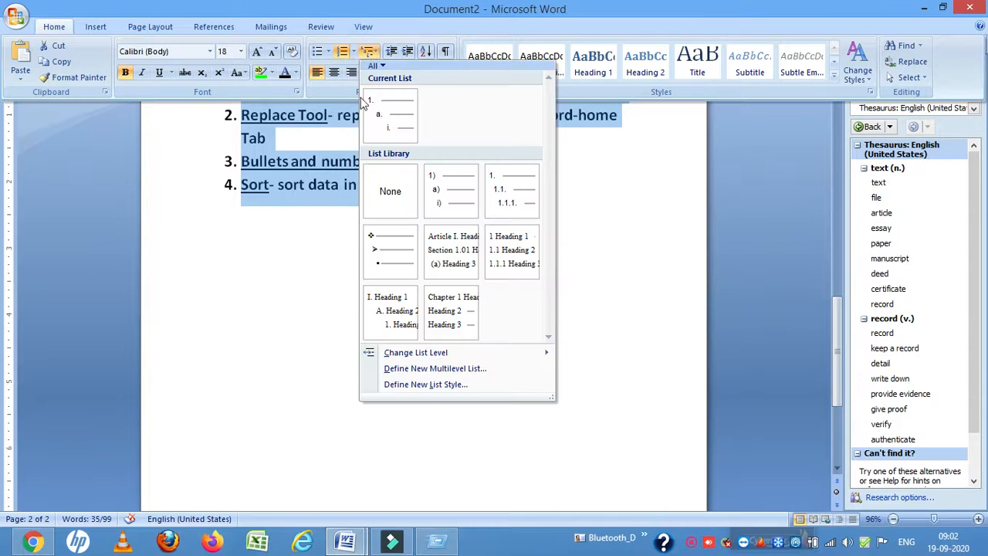
mouse_move(389, 248)
left_click(389, 248)
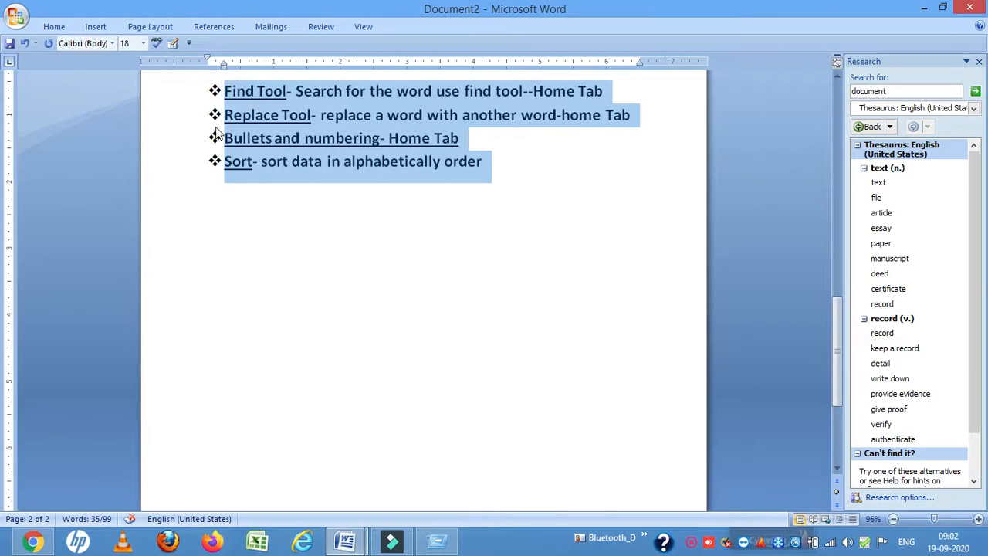
Set the four lines' bullets to the multicoloured cross symbol and place the cursor on the line below the list
left_click(71, 32)
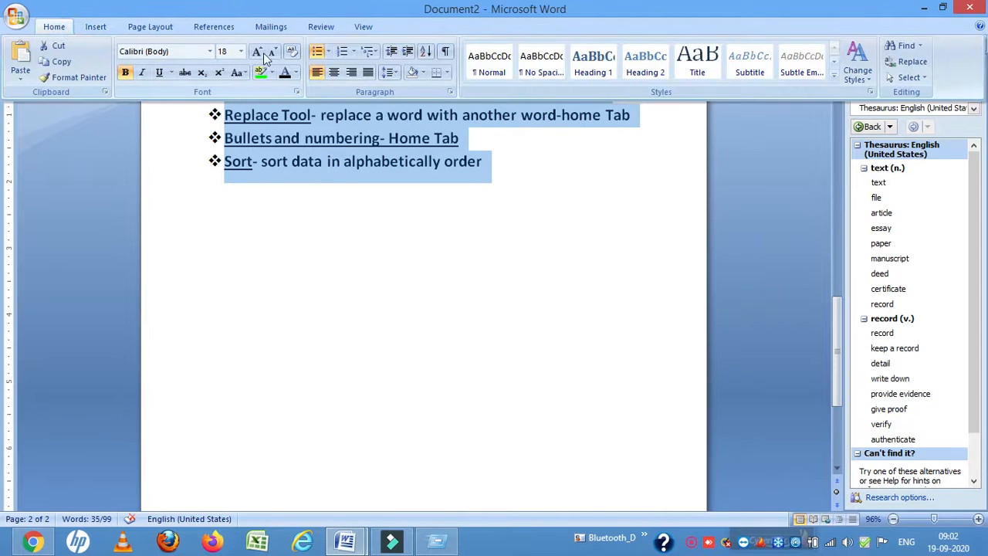
left_click(328, 51)
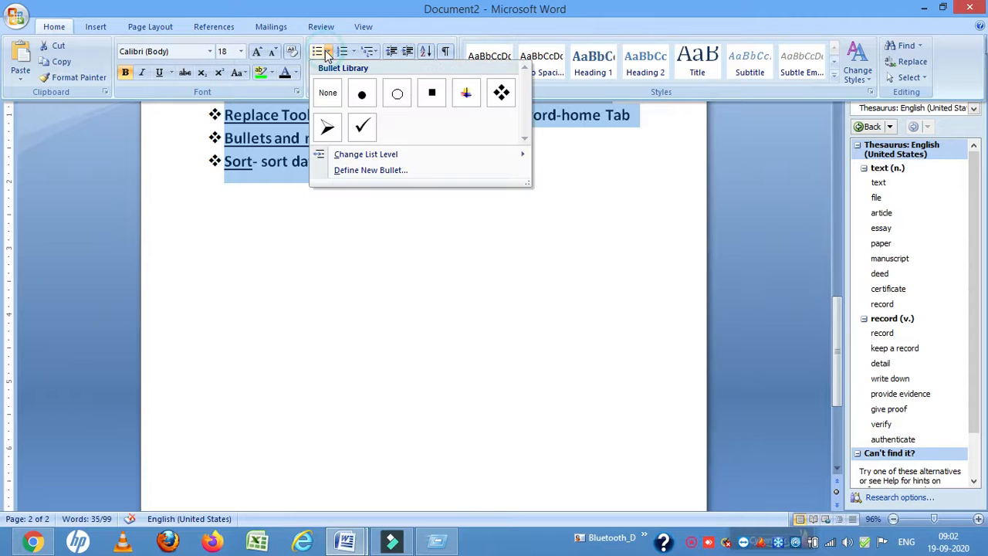
left_click(467, 94)
left_click(339, 238)
key("Up")
key("Up")
key("Up")
key("Up")
key("Up")
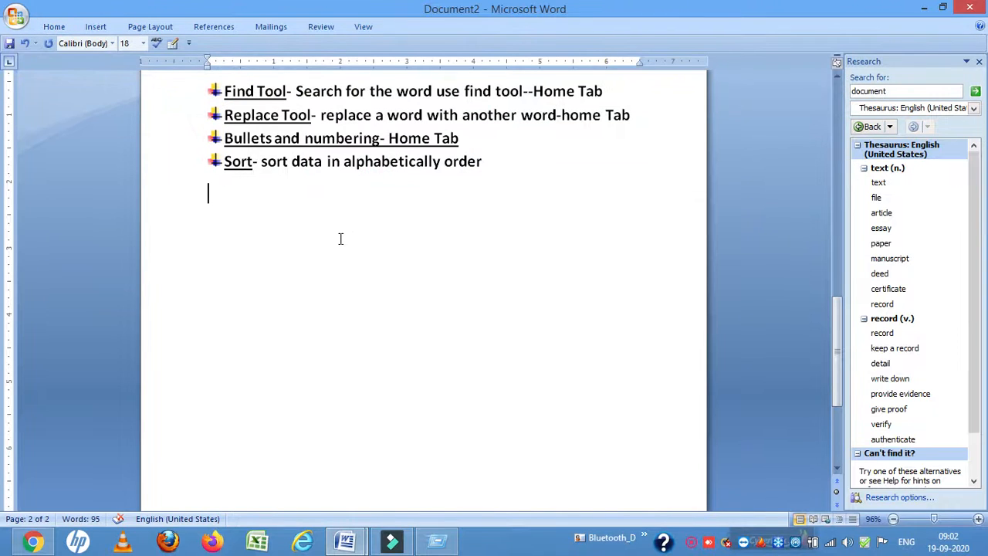
Append "-Paragrapgh-" to the end of the Bullets and numbering line
left_click_drag(237, 139, 463, 136)
left_click(463, 136)
type("-Para")
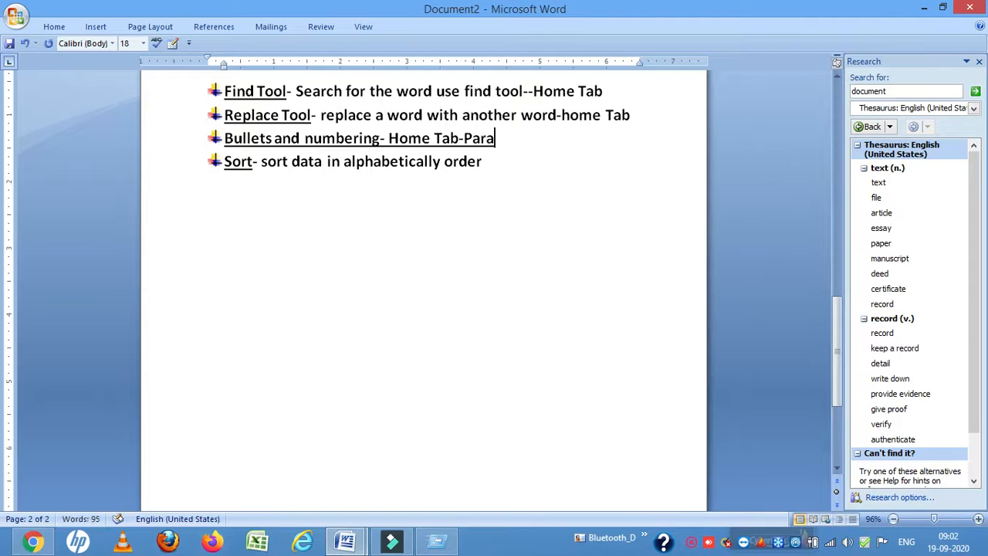
type("grapgh")
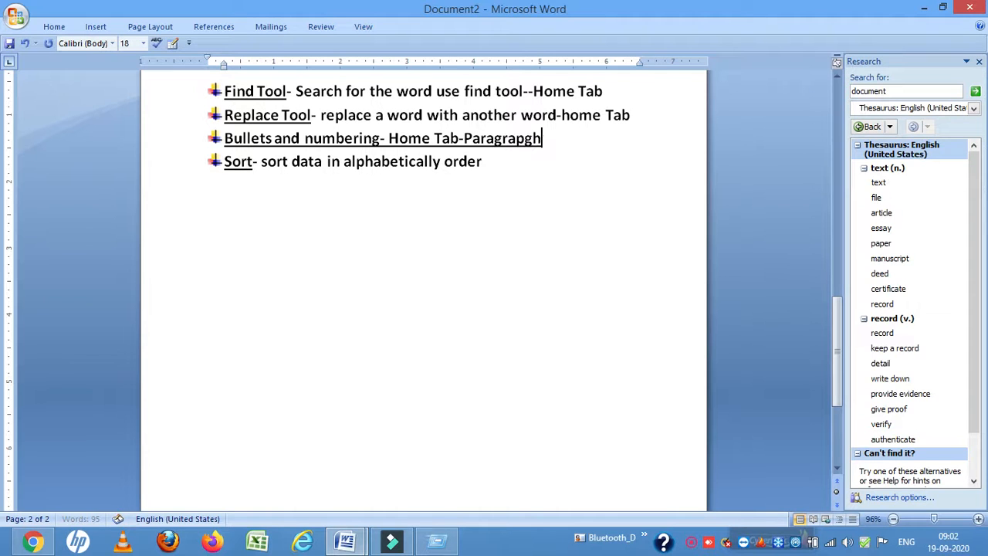
type("-")
left_click(489, 161)
key("shift+Left")
key("shift+Left")
key("shift+Left")
key("shift+Left")
key("shift+Left")
key("shift+Left")
key("shift+Left")
key("shift+Left")
key("shift+Left")
key("shift+Left")
key("shift+Left")
key("shift+Left")
key("shift+Left")
key("shift+Left")
key("shift+Left")
key("shift+Left")
key("shift+Left")
key("shift+Left")
key("shift+Left")
key("shift+Left")
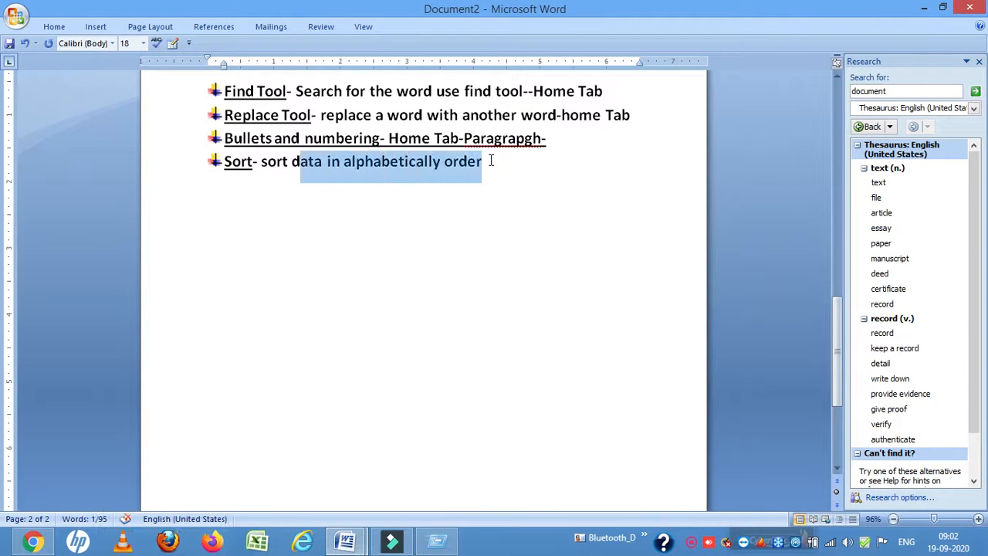
key("shift+Left")
key("Right")
key("Down")
key("Down")
type("A-Z z-A")
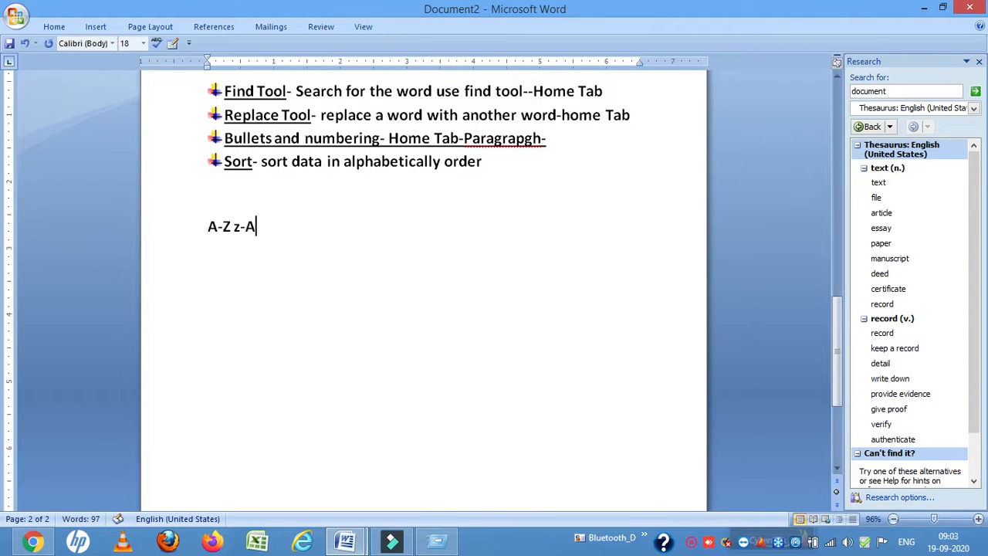
key("BackSpace")
key("BackSpace")
key("BackSpace")
key("BackSpace")
key("BackSpace")
key("BackSpace")
key("BackSpace")
Enter the labels 1) to 5) on separate lines below the Sort line
type("1)")
key("Return")
type("24")
key("BackSpace")
type("3)")
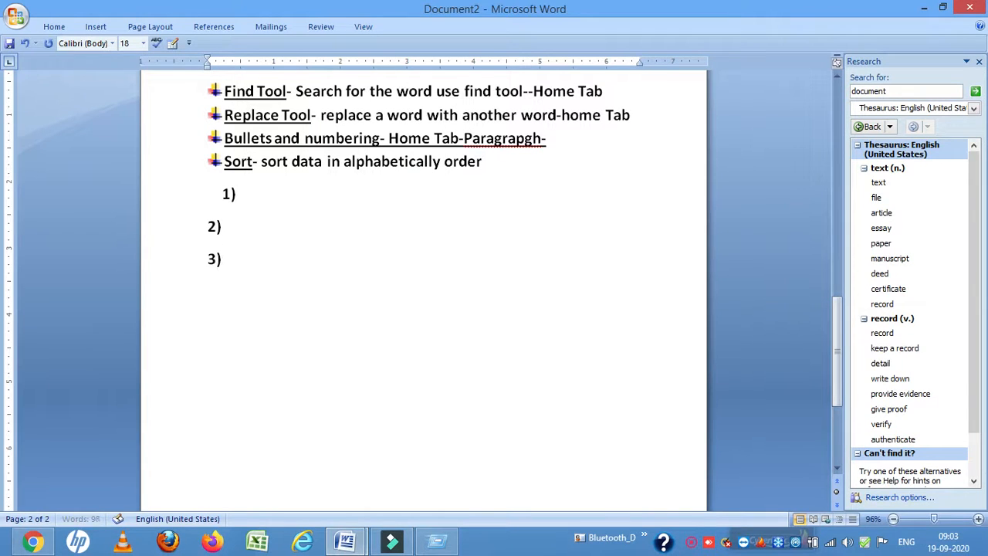
key("BackSpace")
type("4)")
key("Return")
type("5)")
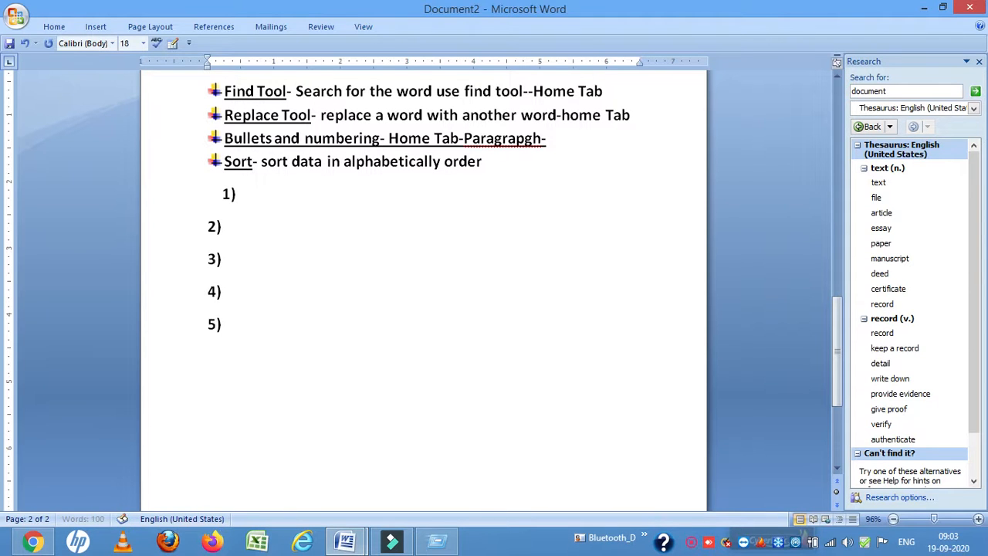
Fill in a sample first name after each of the labels 1), 2) and 3)
left_click(255, 191)
type("Seeta")
key("BackSpace")
key("BackSpace")
key("BackSpace")
key("BackSpace")
type("ita 2)")
type("Priya")
key("Down")
type("Aman 4)")
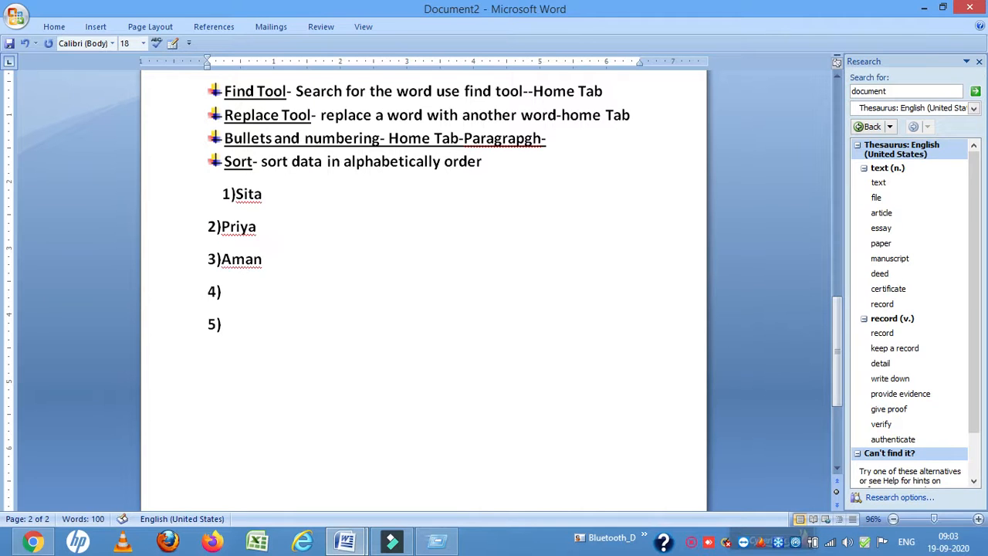
type("Rupali")
Fill in a sample first name after labels 4) and 5), correcting the spelling of the fifth
key("Up")
type("Joyti\\\\\\")
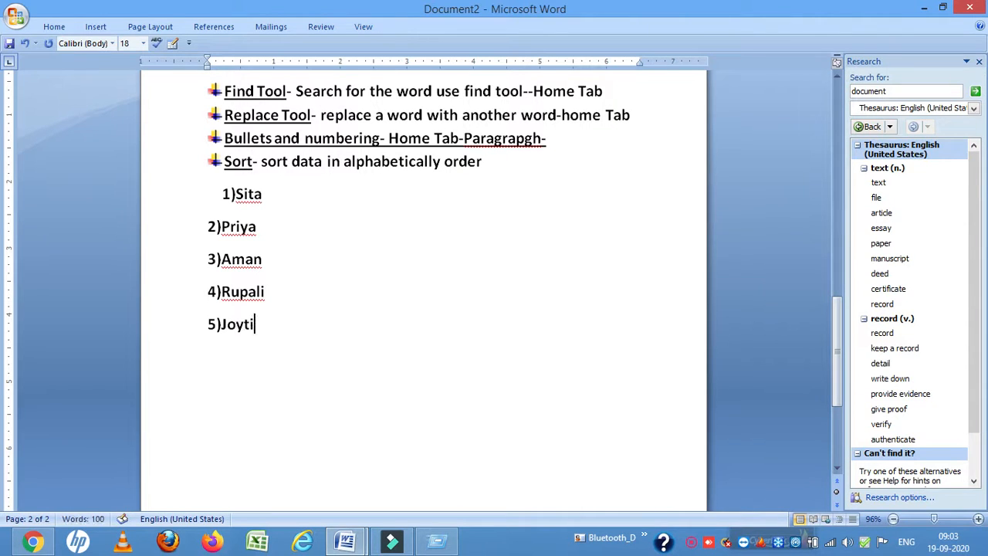
key("BackSpace")
key("BackSpace")
key("BackSpace")
key("BackSpace")
type("yoti")
Add entry 6) with a sample first name directly below the fifth entry, leaving no blank line between them
left_click_drag(211, 180, 311, 322)
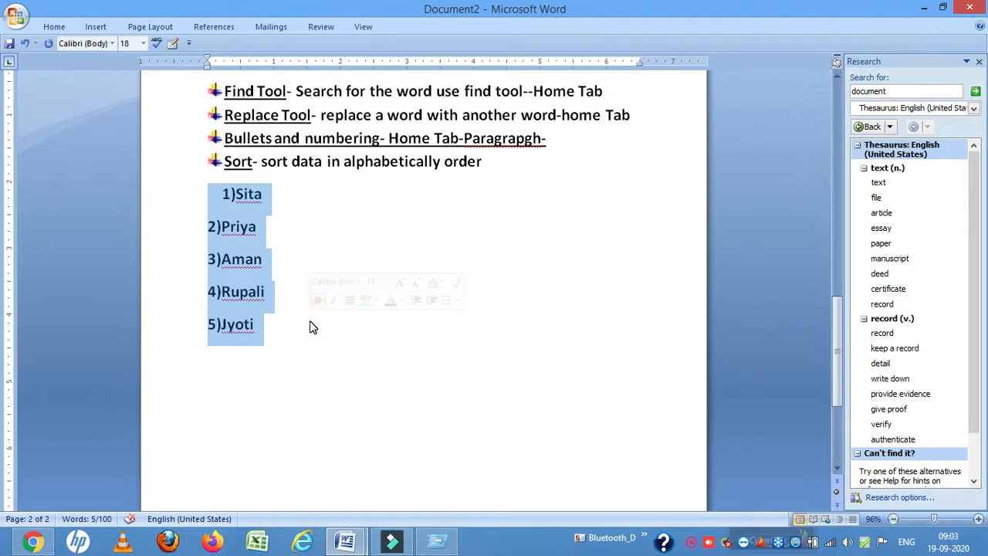
left_click(286, 331)
key("Return")
key("Return")
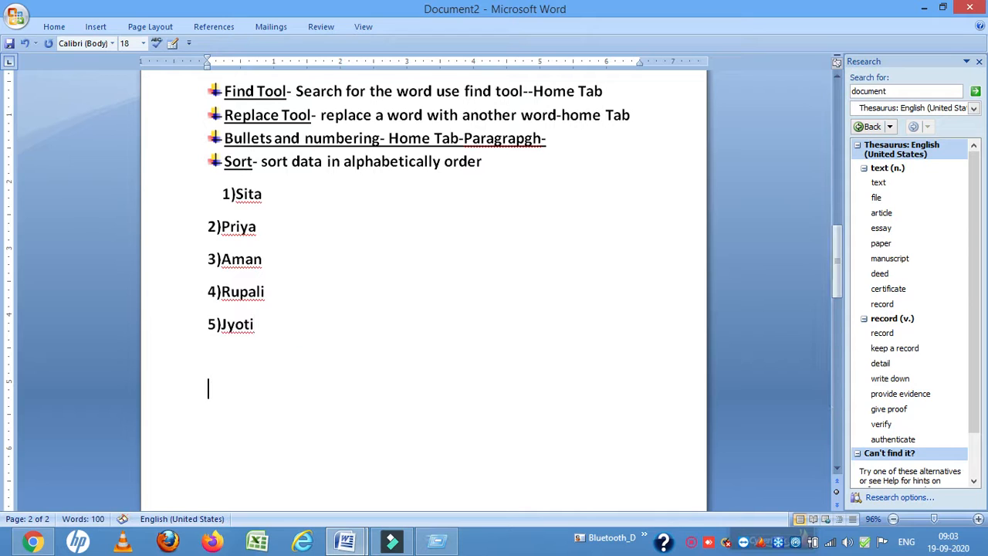
type("6_")
type(")B")
type("abita")
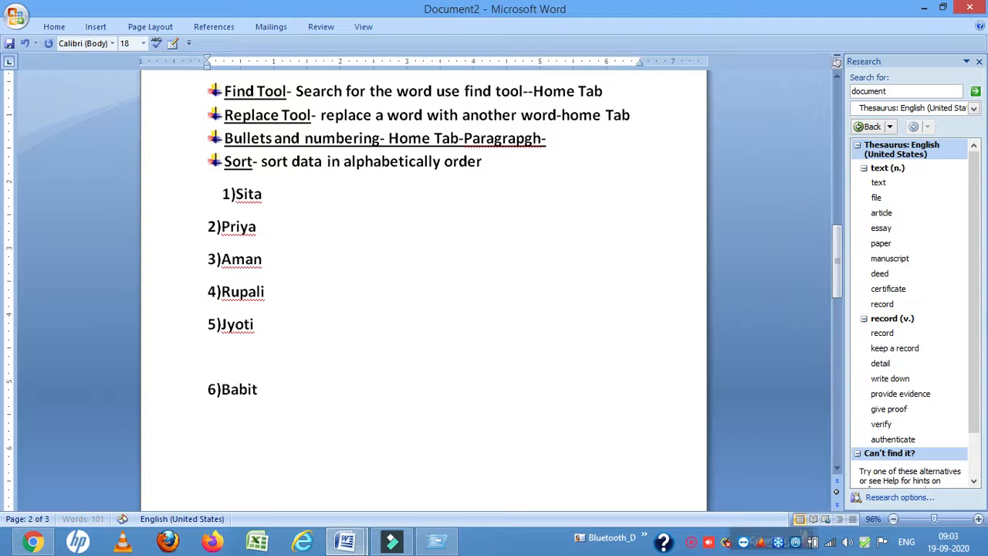
key("Up")
key("Up")
key("Down")
key("BackSpace")
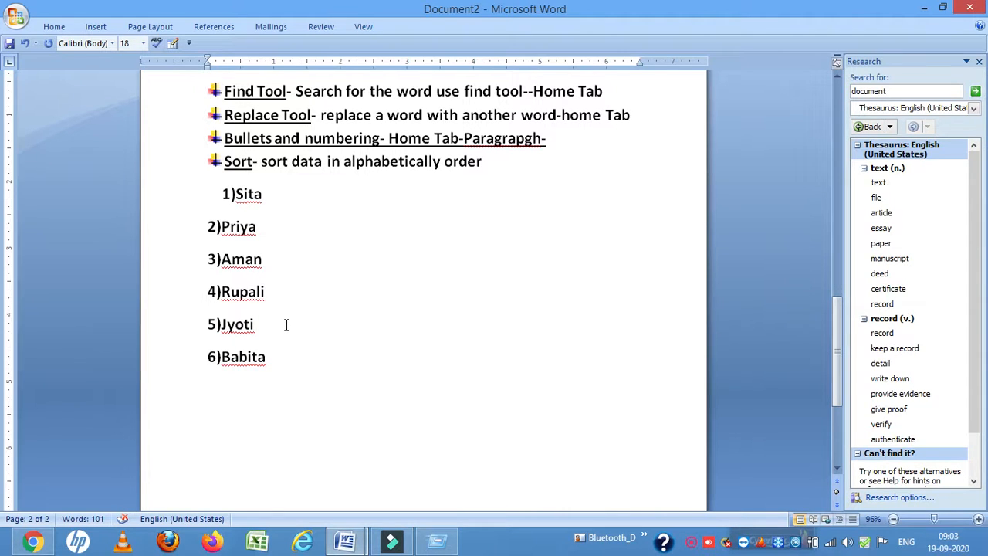
Add entry 7) with a sample first name and entry "8) Cat" at the end of the list
type(")")
key("BackSpace")
type("7) Deepk")
key("BackSpace")
type("ak")
key("Return")
type("8)")
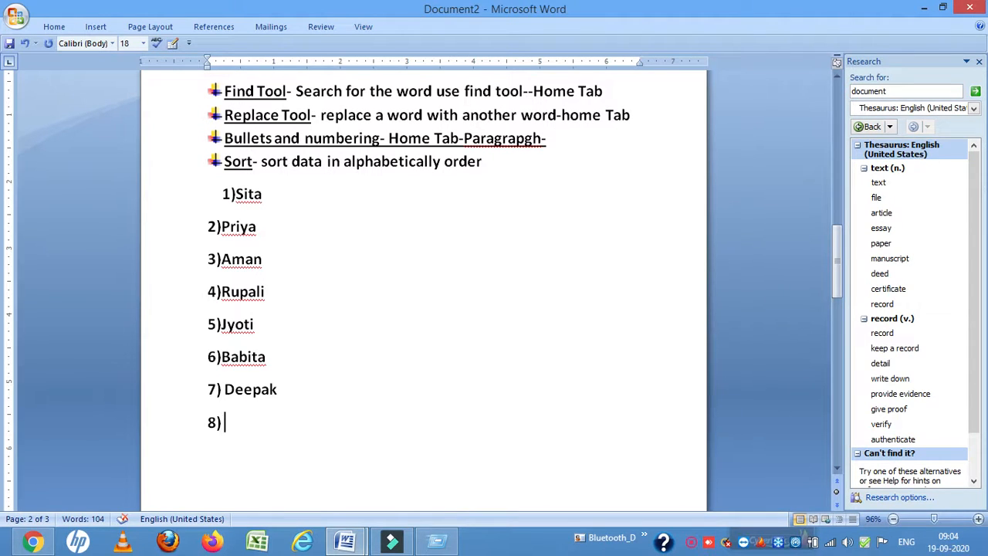
type(" Cat")
Try to sort the eight numbered entries by paragraphs as text in ascending order
left_click_drag(202, 185, 287, 429)
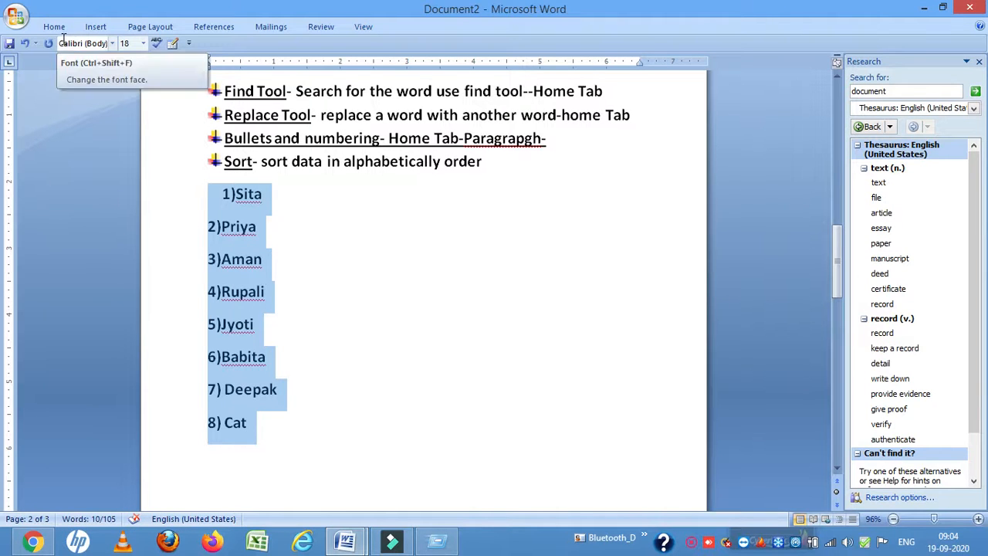
left_click(54, 27)
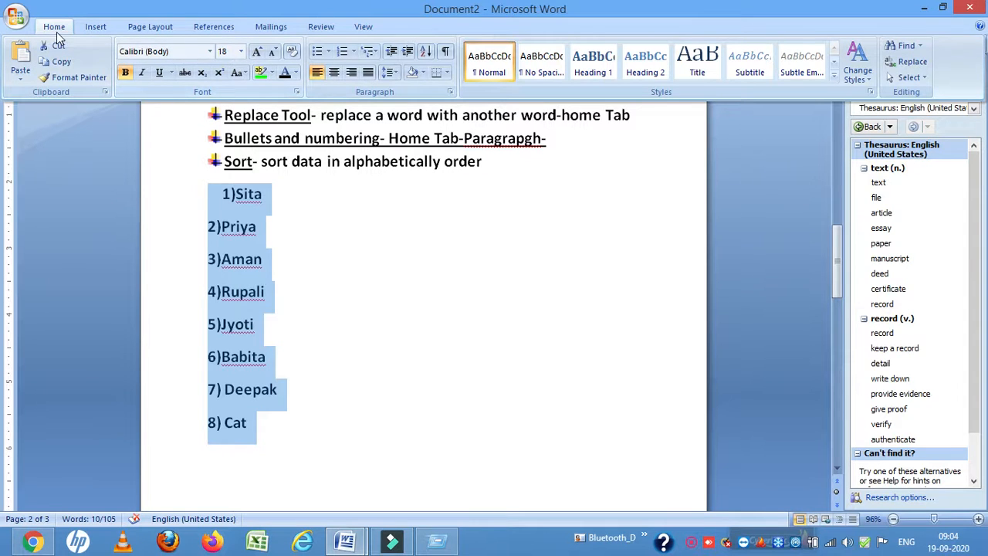
left_click(426, 54)
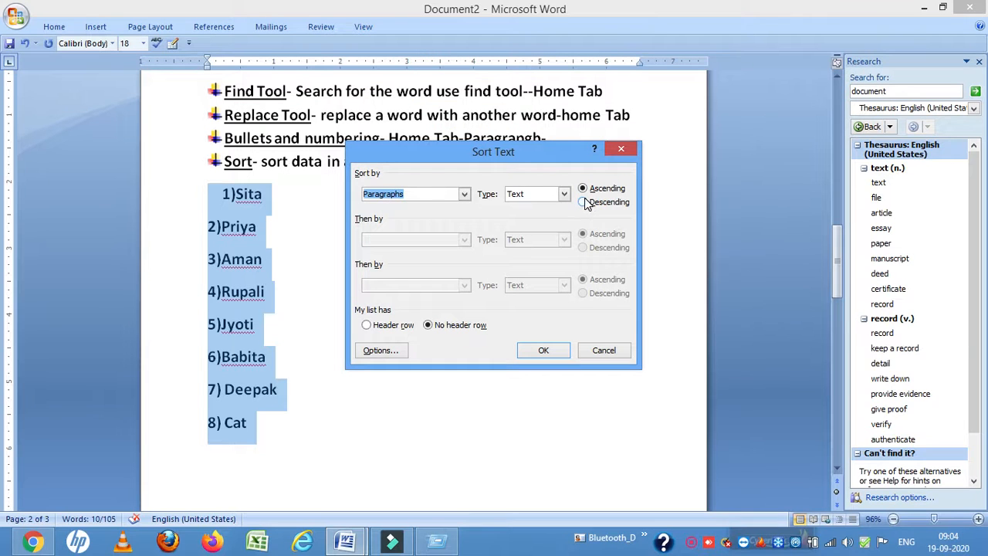
left_click(584, 207)
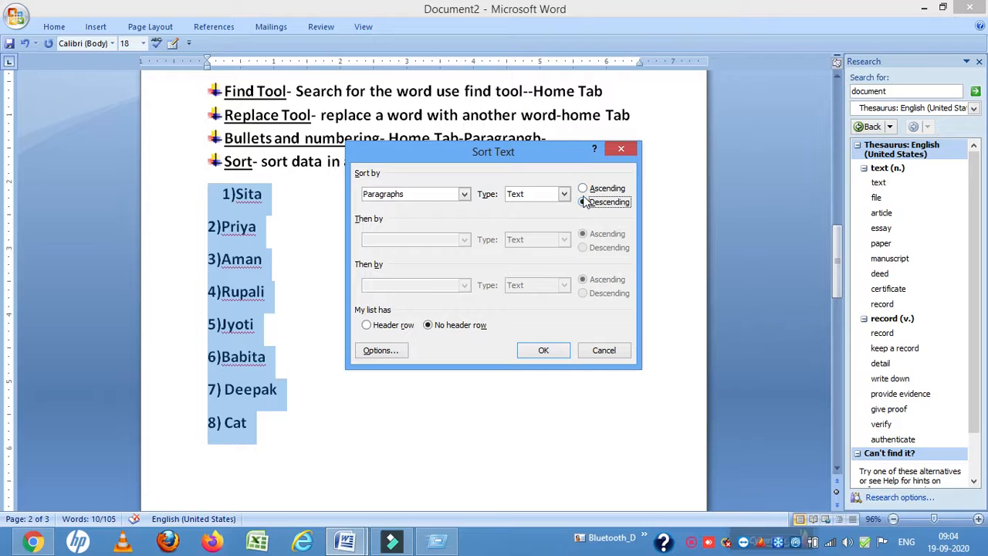
left_click(584, 191)
left_click(529, 350)
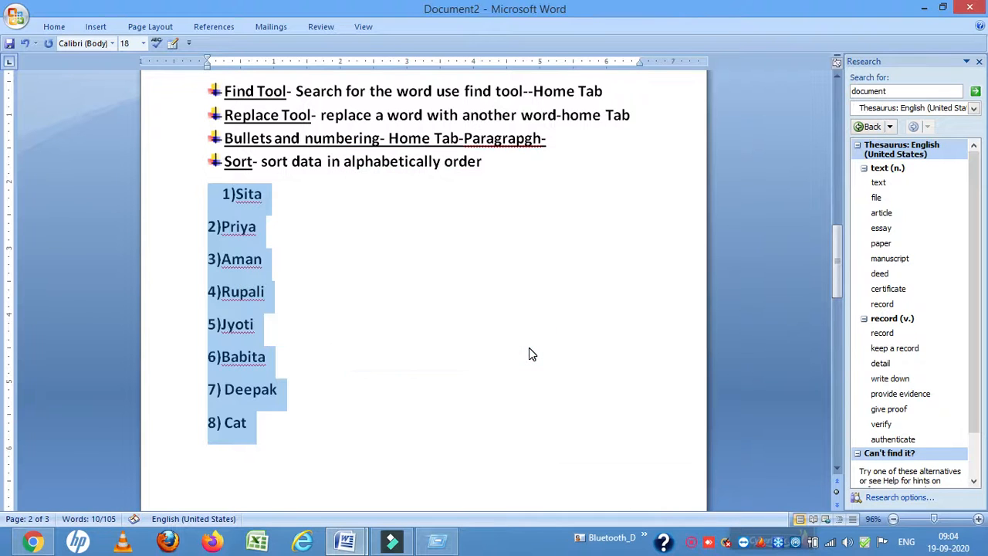
Retry the ascending text sort with the selection starting at the first entry's name instead of its number
left_click(245, 260)
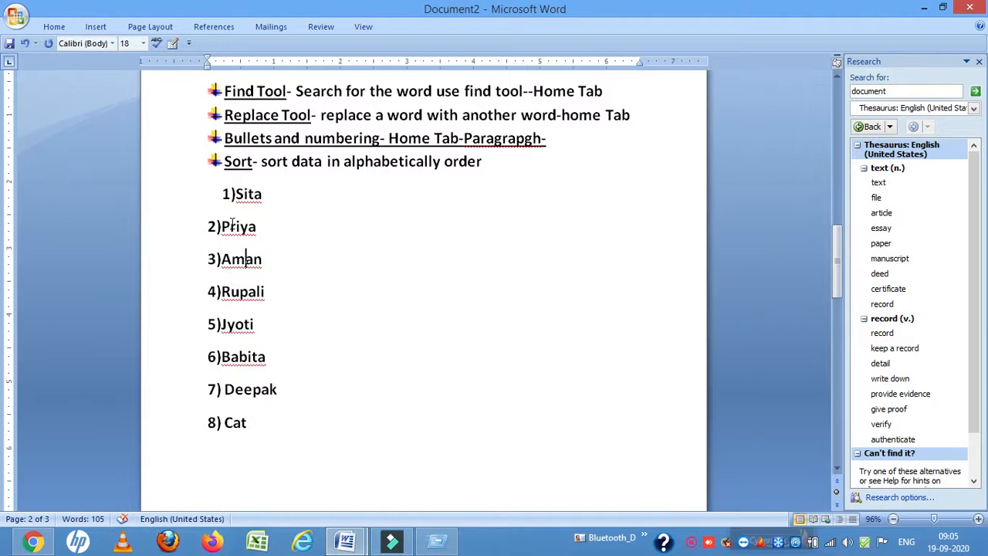
left_click(230, 193)
left_click_drag(230, 194, 283, 419)
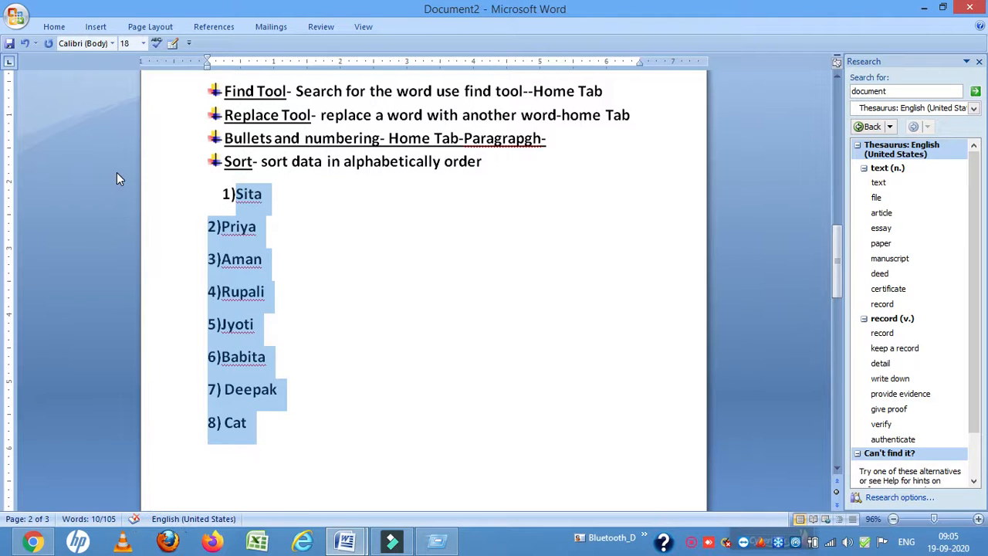
left_click(56, 27)
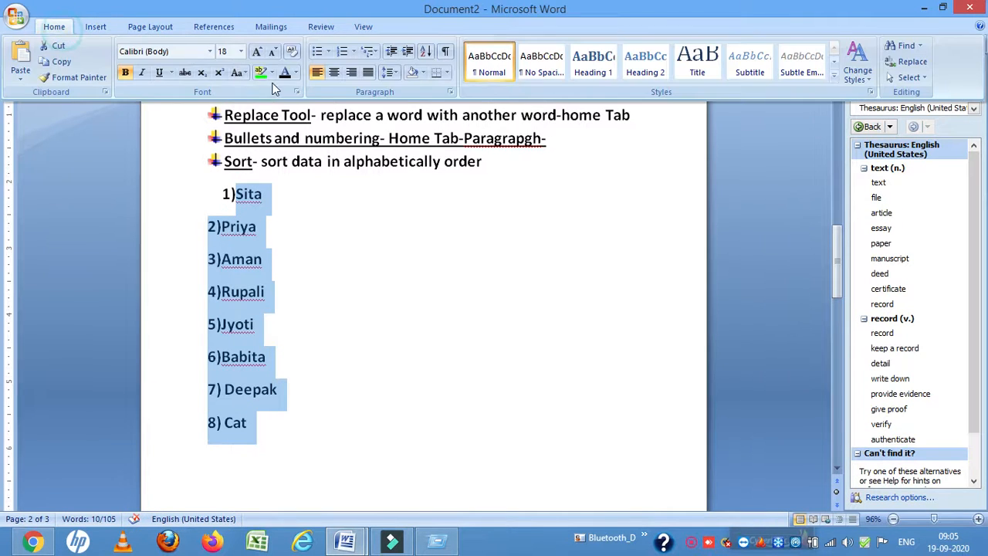
left_click(425, 51)
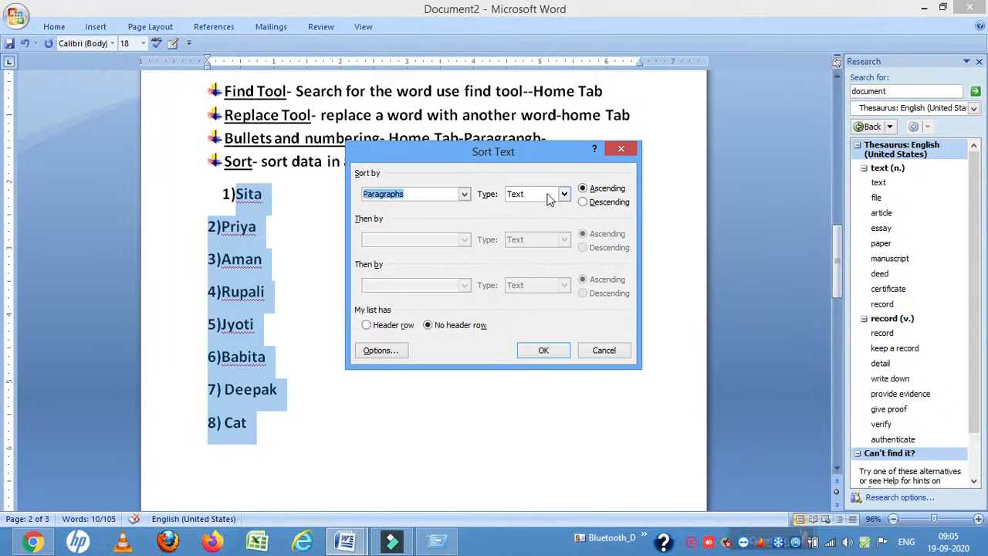
left_click(567, 193)
left_click(567, 193)
left_click(567, 194)
left_click(568, 193)
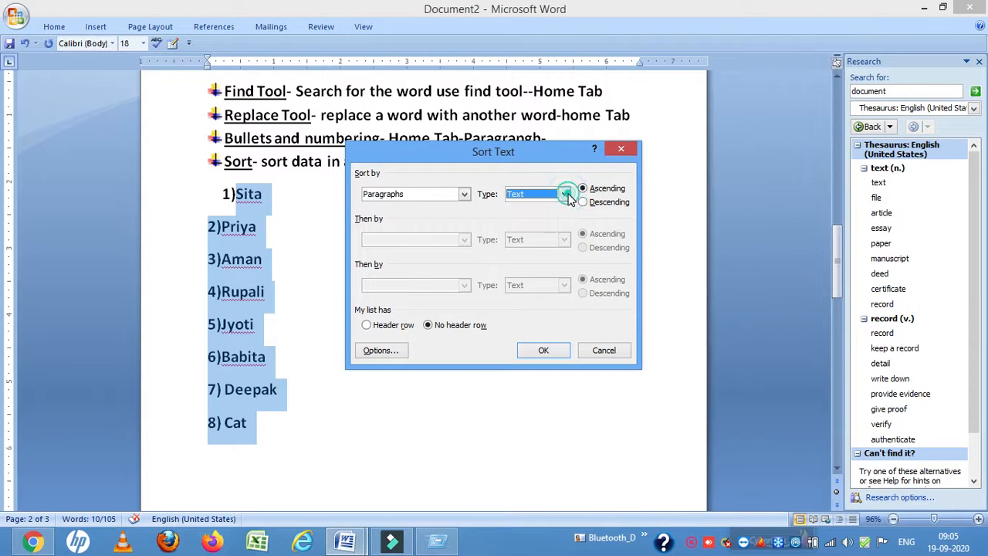
left_click(544, 351)
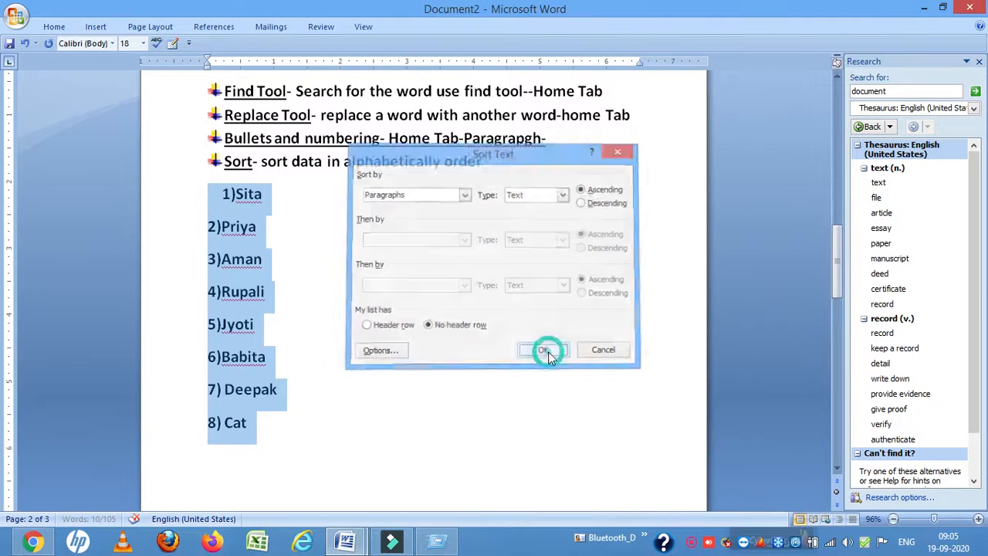
Remove the number labels 1) to 4) from the first four entries, keeping the names
left_click(238, 195)
key("BackSpace")
key("BackSpace")
left_click(221, 226)
key("BackSpace")
key("BackSpace")
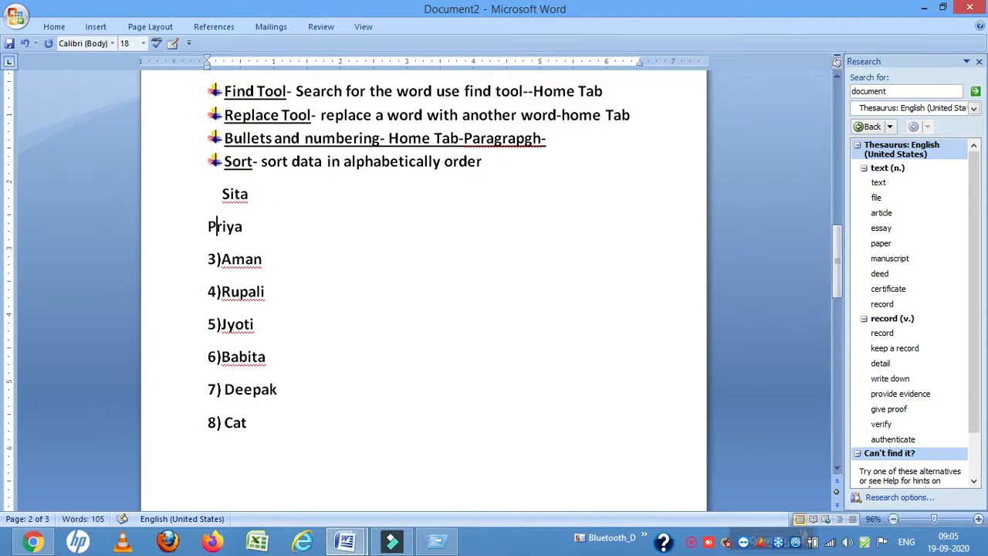
left_click(220, 258)
key("BackSpace")
key("BackSpace")
left_click(221, 291)
key("BackSpace")
key("BackSpace")
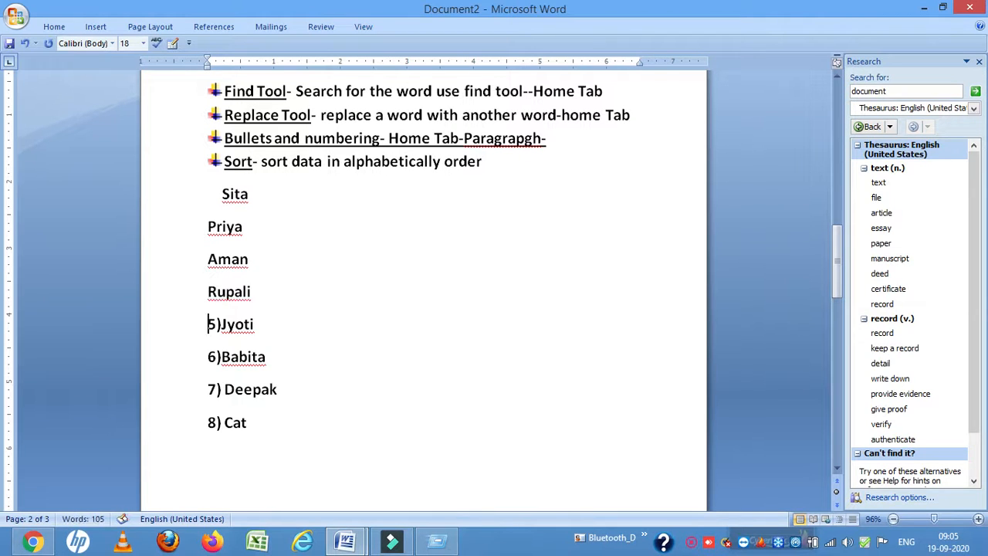
Remove the number labels 5) to 8) from the last four entries, keeping their text
left_click(221, 324)
key("BackSpace")
key("BackSpace")
key("Down")
key("Delete")
key("Delete")
key("Down")
key("Delete")
key("Delete")
key("Delete")
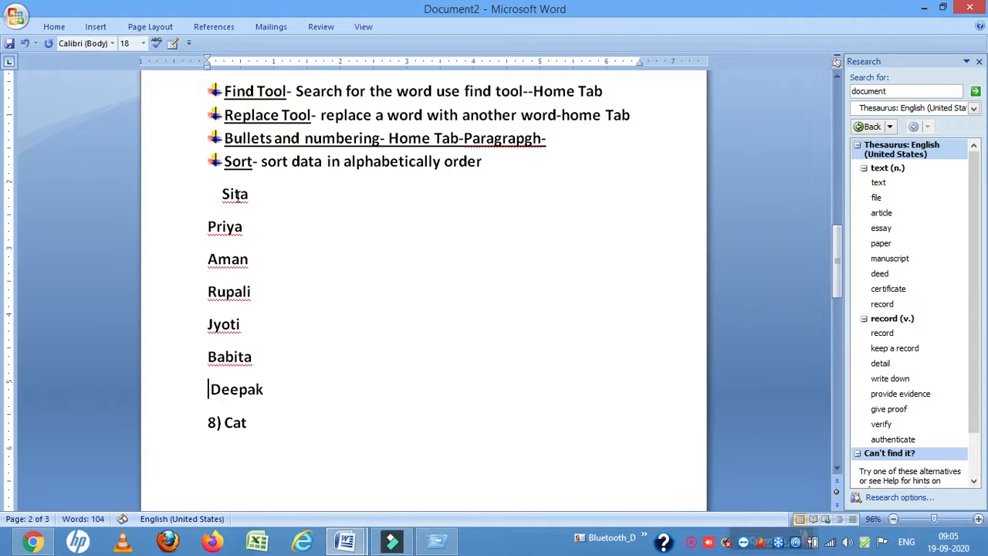
key("Delete")
key("Delete")
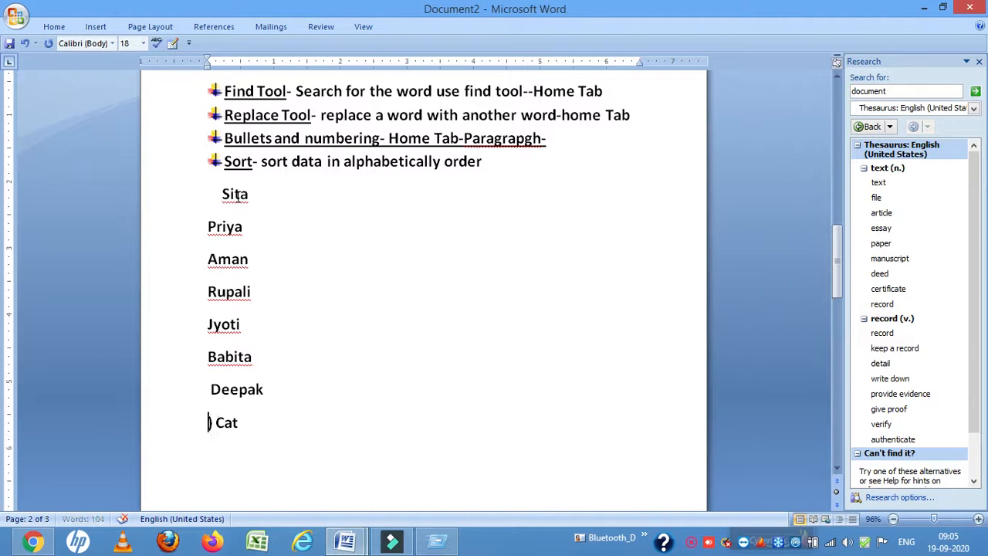
Select all eight unnumbered entries and sort them by paragraphs as text in ascending order
key("shift+Up")
key("shift+Up")
key("shift+Up")
key("shift+Up")
key("Up")
key("Down")
key("Down")
key("Down")
key("Down")
key("Down")
key("Down")
key("shift+Up")
key("shift+Up")
key("shift+Up")
key("shift+Up")
key("shift+Up")
key("shift+Up")
key("shift+Up")
key("shift+Up")
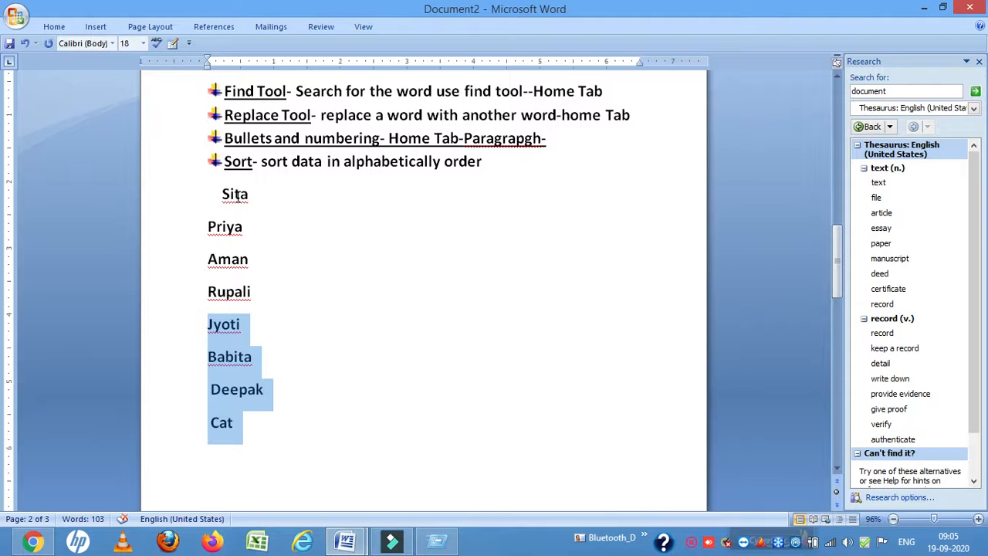
left_click(56, 27)
left_click(427, 53)
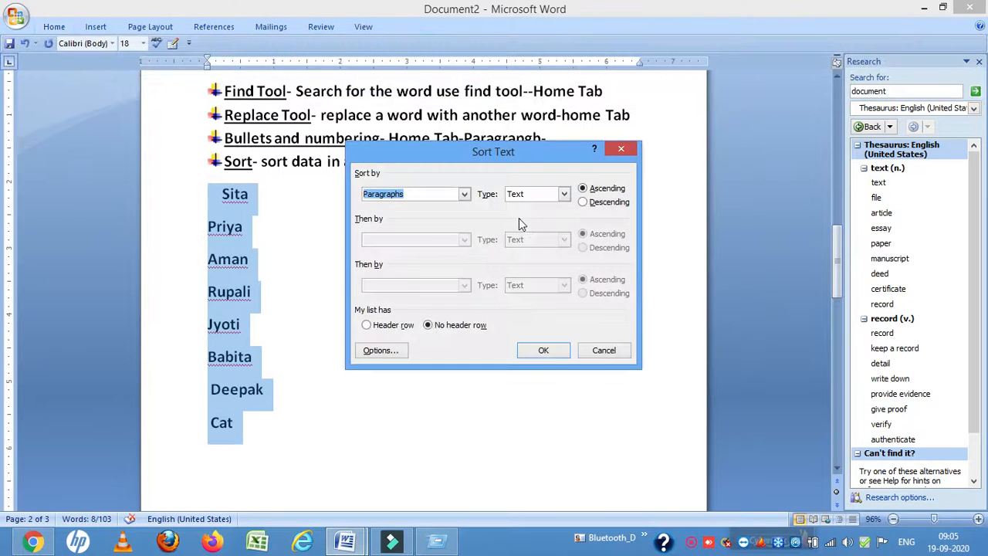
left_click(539, 351)
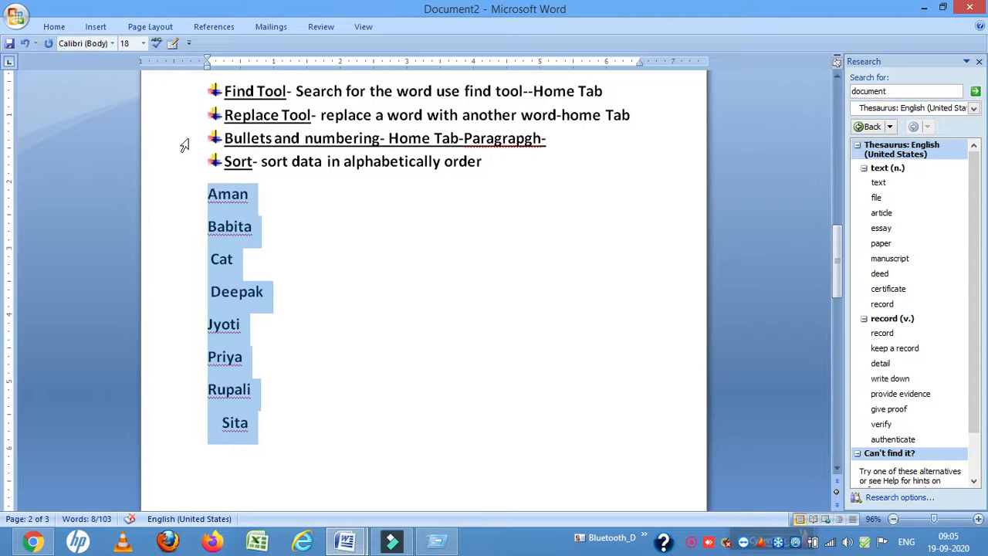
Sort the eight entries by paragraphs as text in descending order
left_click(55, 26)
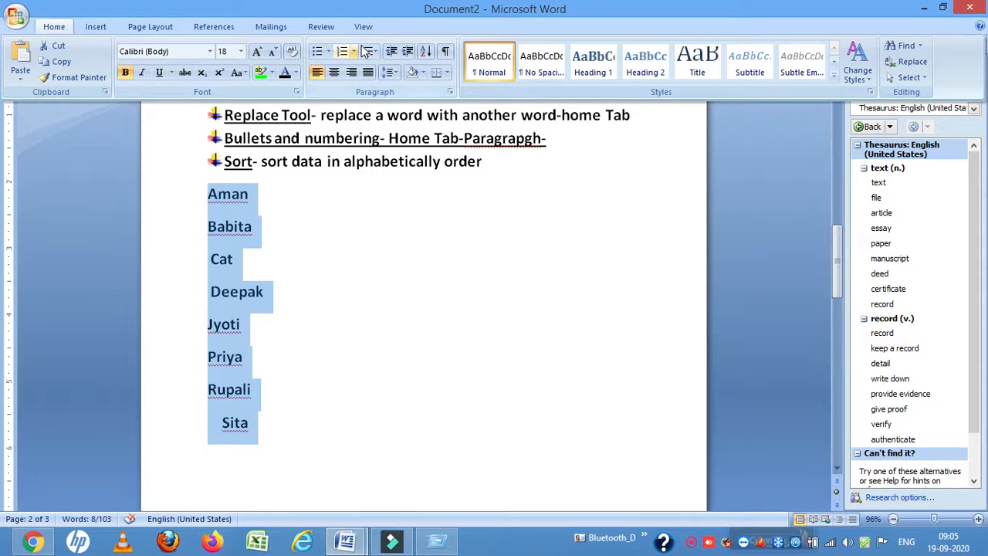
left_click(425, 50)
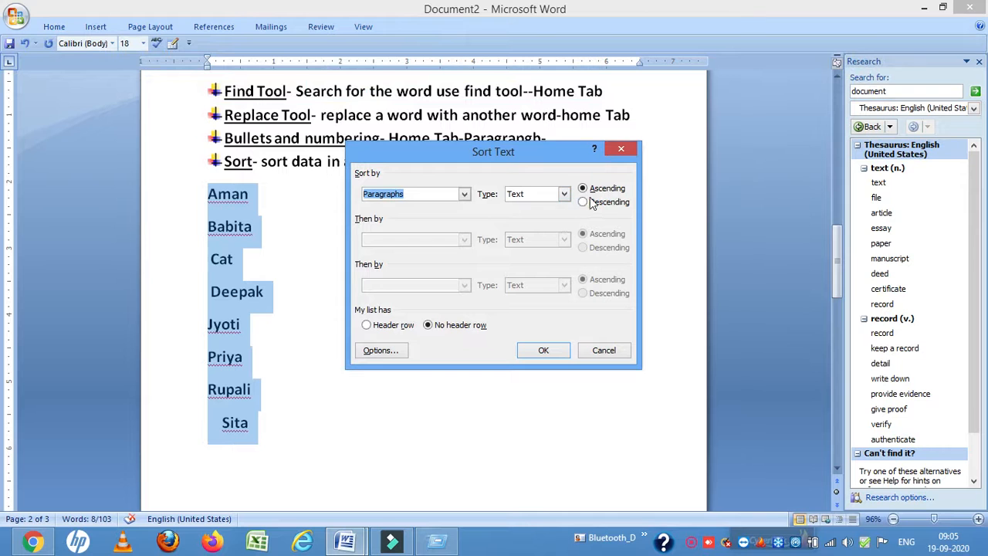
left_click(585, 202)
left_click(540, 350)
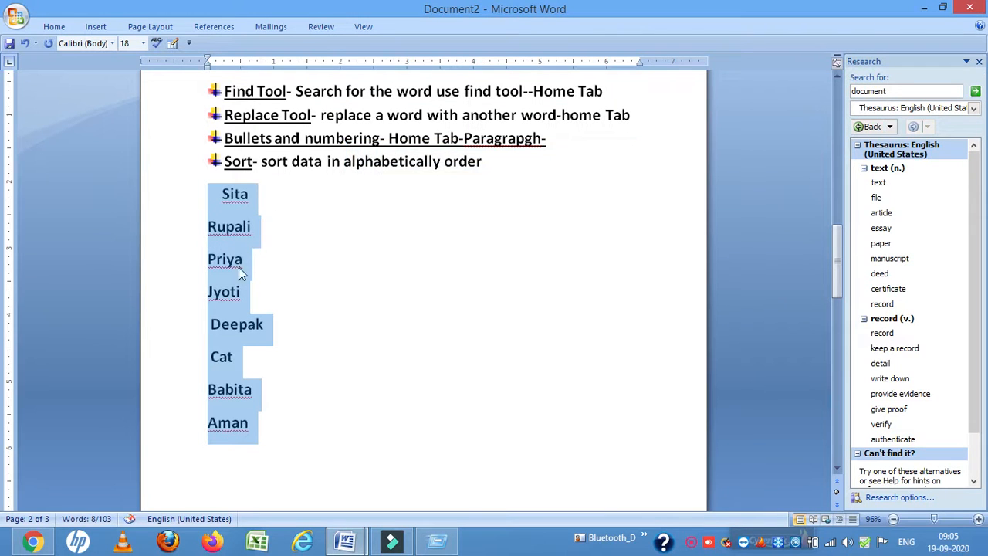
left_click_drag(290, 165, 469, 170)
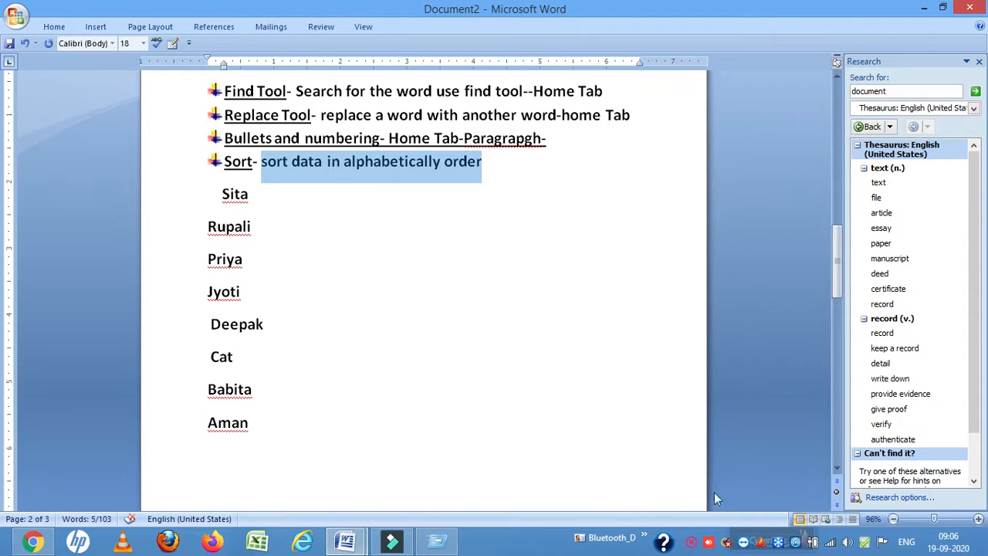
left_click(692, 543)
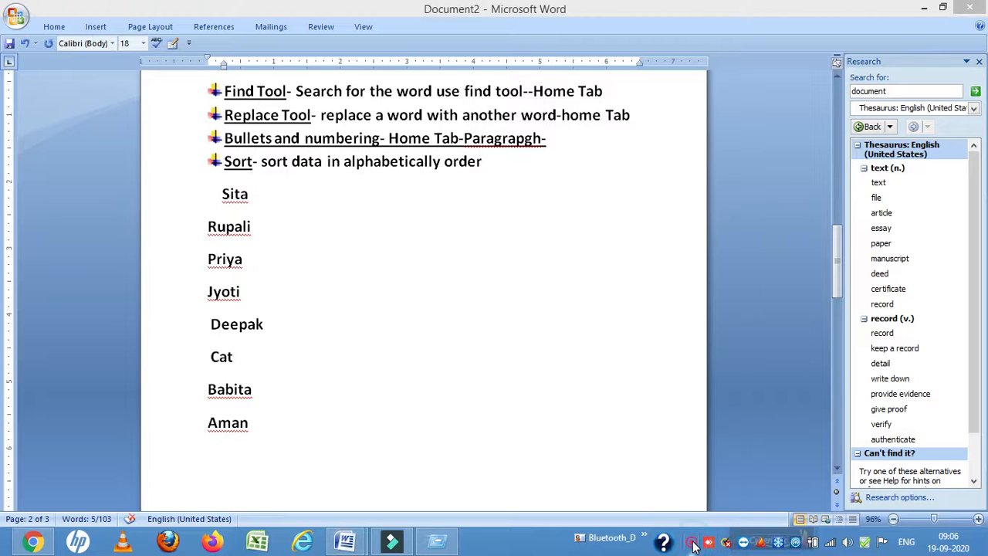
right_click(692, 543)
left_click(692, 543)
right_click(692, 543)
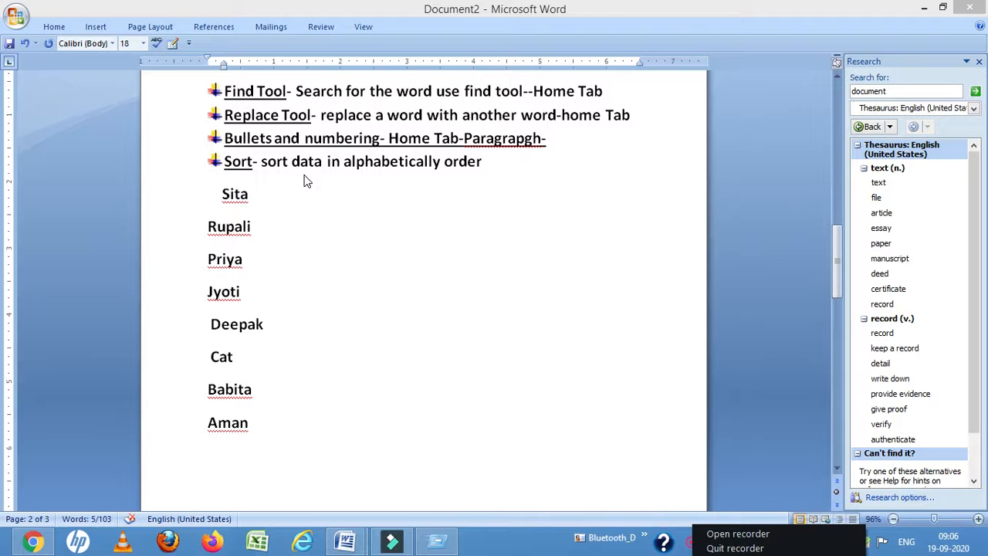
left_click(265, 194)
scroll(265, 195, "up", 8)
key("Up")
key("Up")
key("Up")
key("Up")
key("Up")
key("Up")
key("Up")
key("Up")
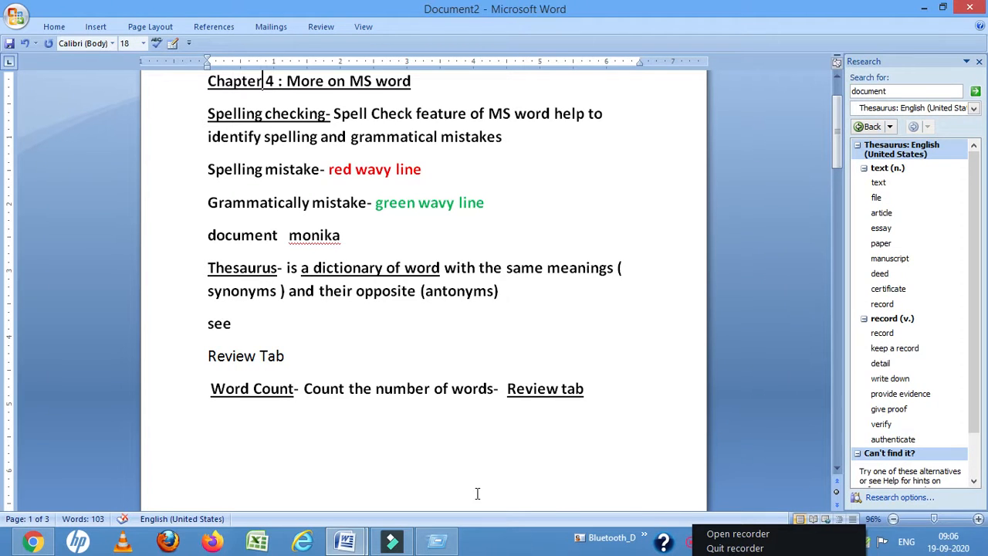
left_click(498, 440)
left_click(722, 533)
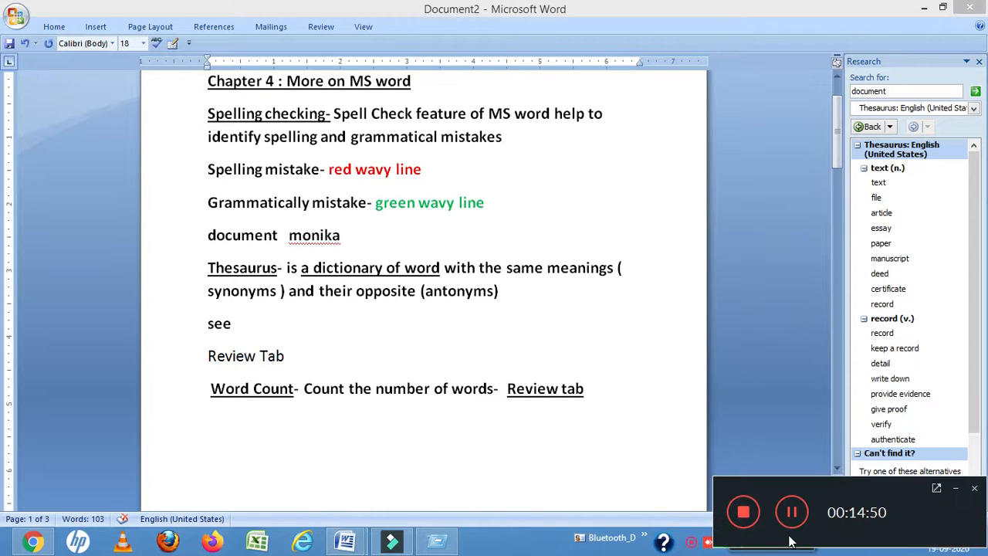